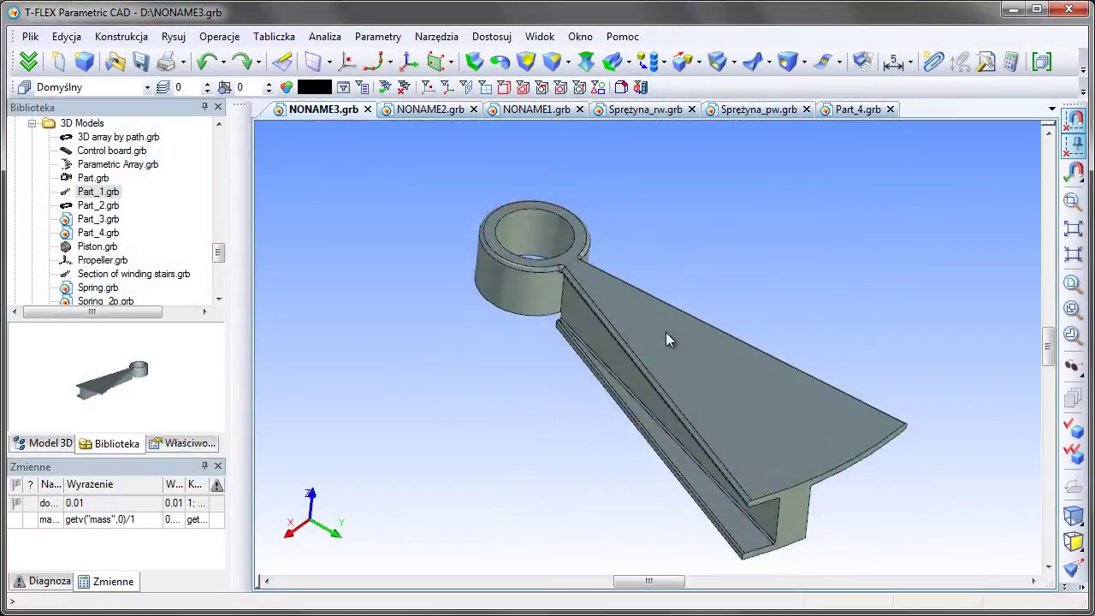
Step: Insert a Part_1.grb step fragment onto the hub's top coordinate system and confirm it
{"action": "scroll", "coordinate": [666, 332], "scroll_direction": "down", "scroll_amount": 3}
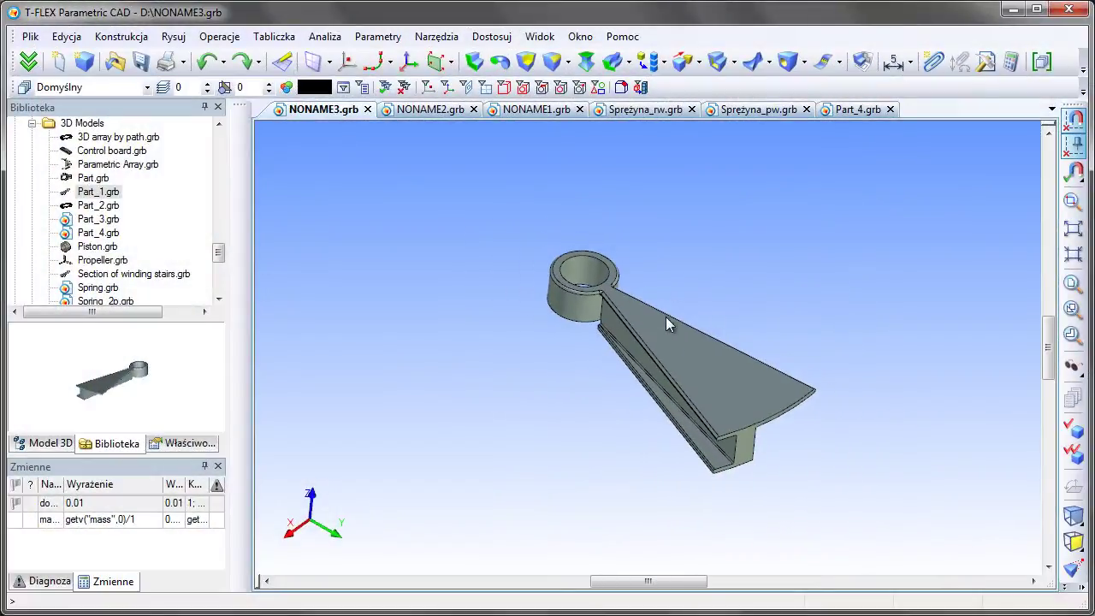
{"action": "middle_click_drag", "start_coordinate": [666, 317], "coordinate": [671, 367]}
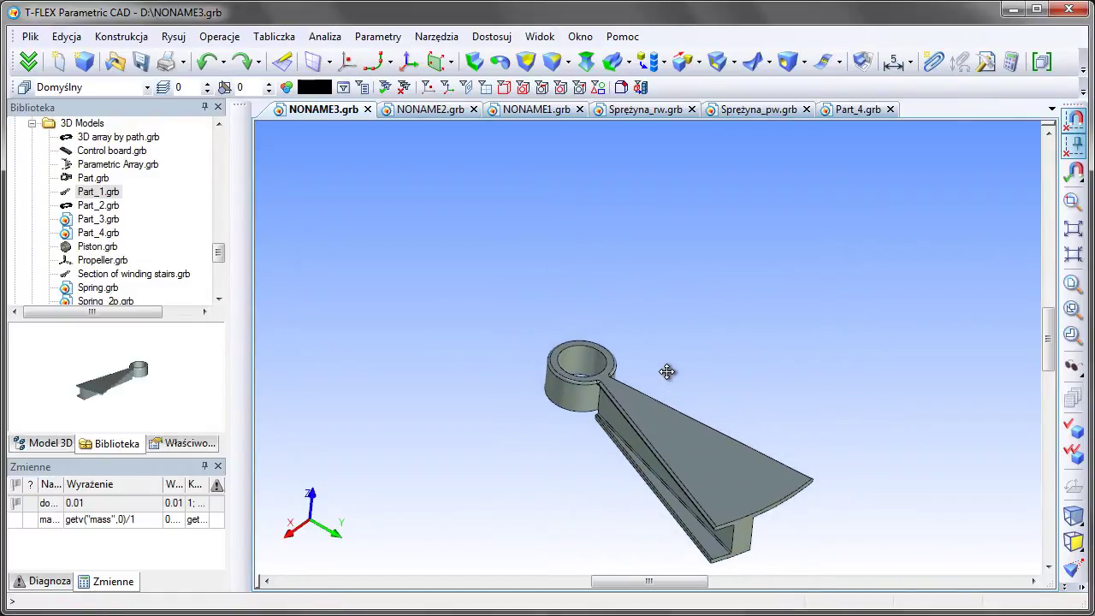
{"action": "left_click", "coordinate": [111, 193]}
{"action": "right_click", "coordinate": [111, 194]}
{"action": "left_click", "coordinate": [216, 217]}
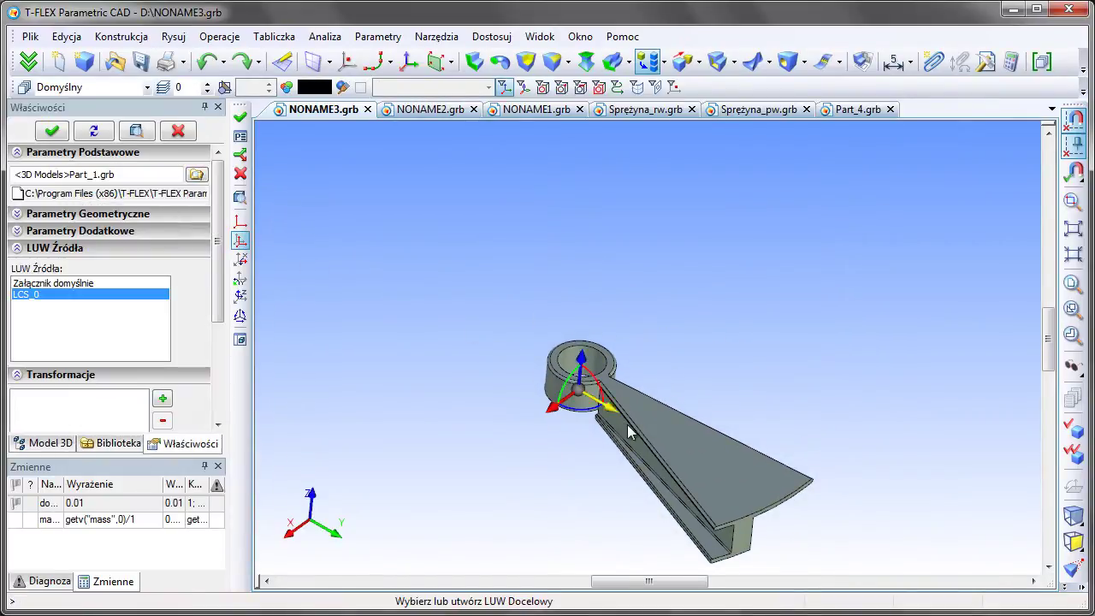
{"action": "left_click", "coordinate": [658, 424]}
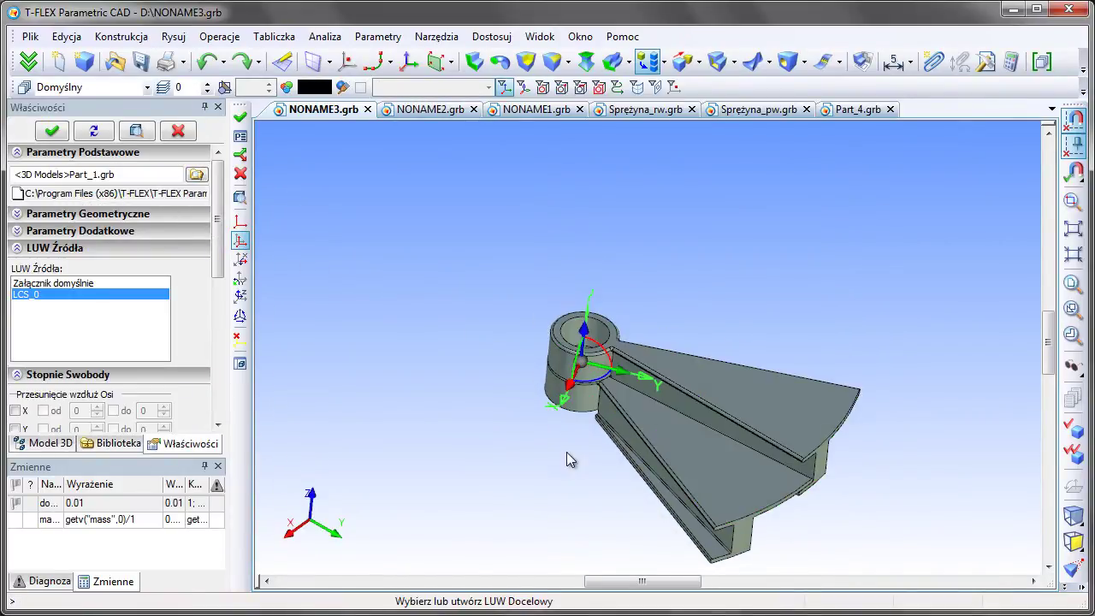
{"action": "left_click", "coordinate": [240, 120]}
Step: Repeat the insertion to stack two more Part_1 steps onto the top face
{"action": "left_click", "coordinate": [240, 272]}
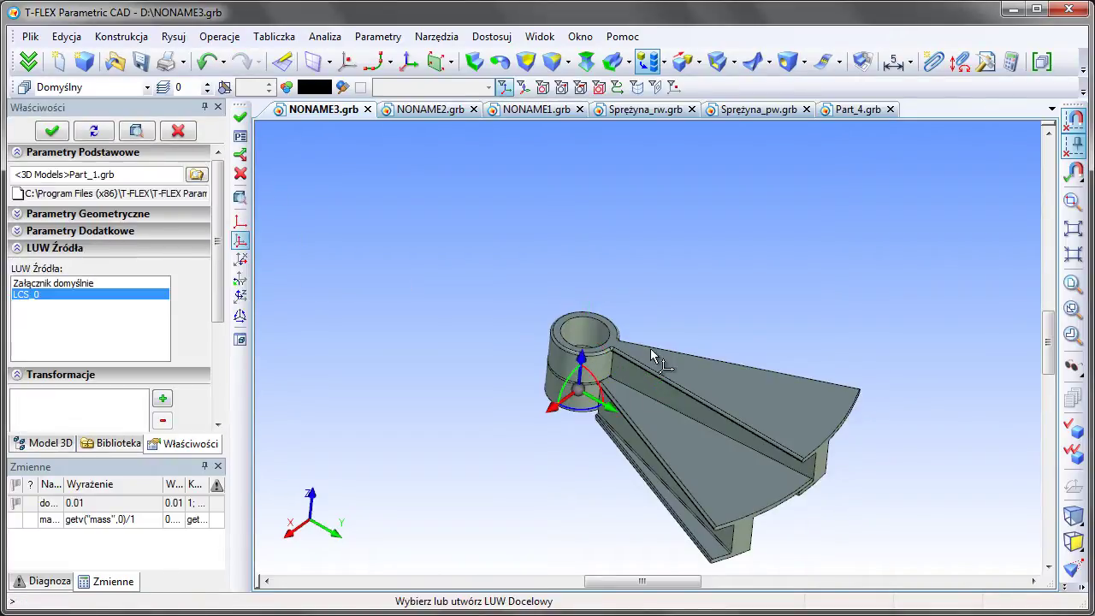
{"action": "left_click", "coordinate": [647, 352]}
{"action": "left_click", "coordinate": [240, 120]}
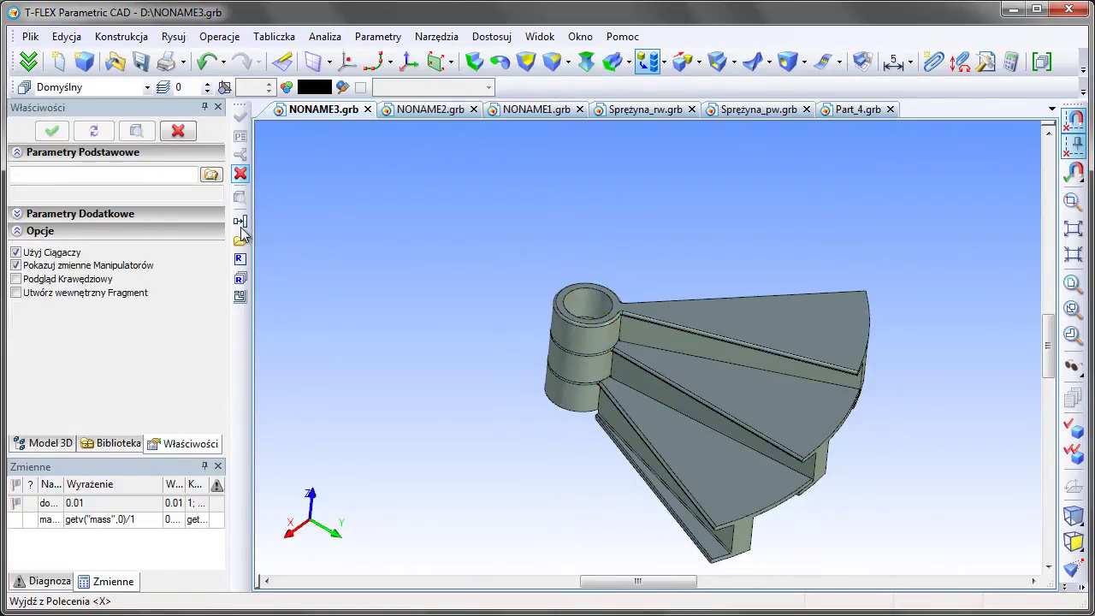
{"action": "left_click", "coordinate": [241, 260]}
{"action": "left_click", "coordinate": [710, 338]}
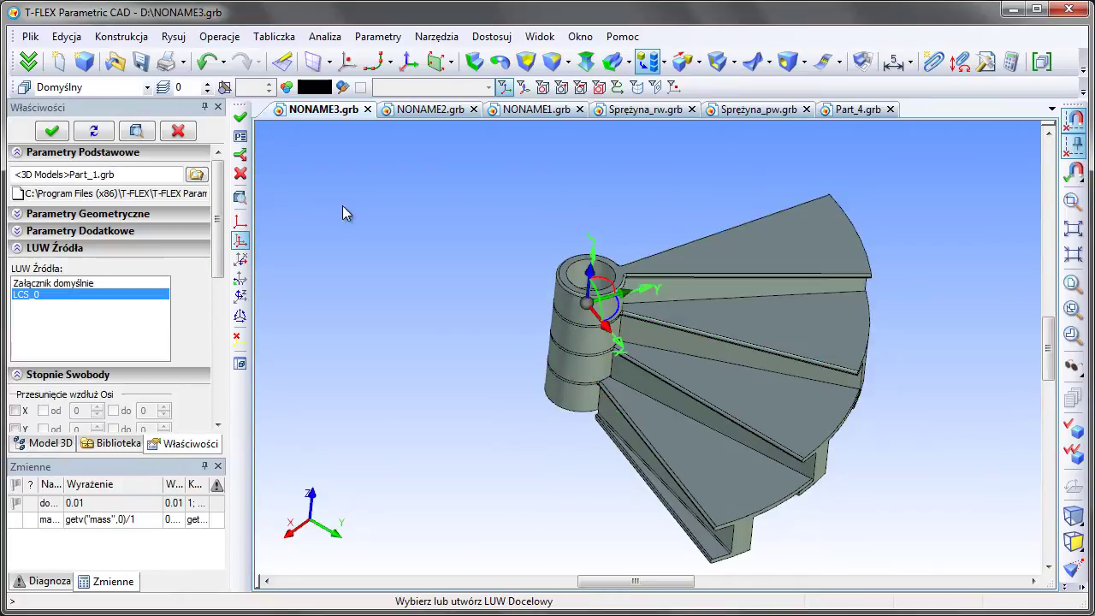
{"action": "left_click", "coordinate": [240, 119]}
{"action": "left_click", "coordinate": [178, 130]}
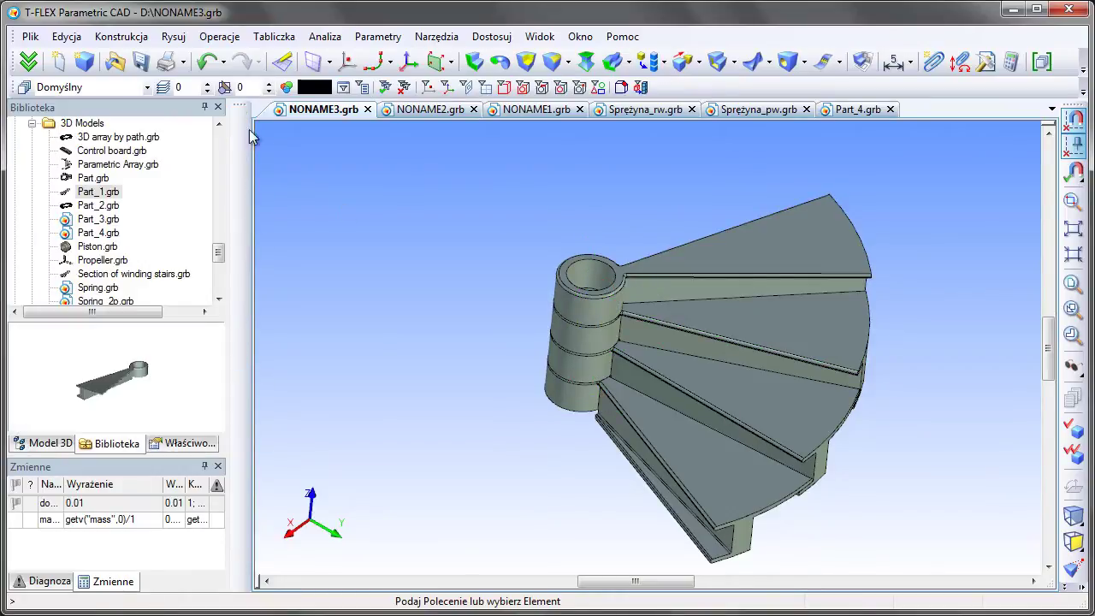
Step: Test-swing a step around the hinge with Move Linked Components, then cancel to revert it
{"action": "left_click", "coordinate": [960, 62]}
{"action": "mouse_move", "coordinate": [838, 450]}
{"action": "left_mouse_down"}
{"action": "mouse_move", "coordinate": [866, 335]}
{"action": "mouse_move", "coordinate": [839, 273]}
{"action": "mouse_move", "coordinate": [701, 151]}
{"action": "mouse_move", "coordinate": [710, 165]}
{"action": "mouse_move", "coordinate": [445, 257]}
{"action": "mouse_move", "coordinate": [460, 496]}
{"action": "mouse_move", "coordinate": [861, 237]}
{"action": "mouse_move", "coordinate": [875, 154]}
{"action": "mouse_move", "coordinate": [171, 243]}
{"action": "mouse_move", "coordinate": [711, 601]}
{"action": "mouse_move", "coordinate": [941, 346]}
{"action": "left_mouse_up"}
{"action": "mouse_move", "coordinate": [933, 444]}
{"action": "right_mouse_down"}
{"action": "mouse_move", "coordinate": [276, 217]}
{"action": "mouse_move", "coordinate": [1011, 509]}
{"action": "mouse_move", "coordinate": [931, 359]}
{"action": "mouse_move", "coordinate": [733, 251]}
{"action": "right_mouse_up"}
{"action": "left_click", "coordinate": [175, 130]}
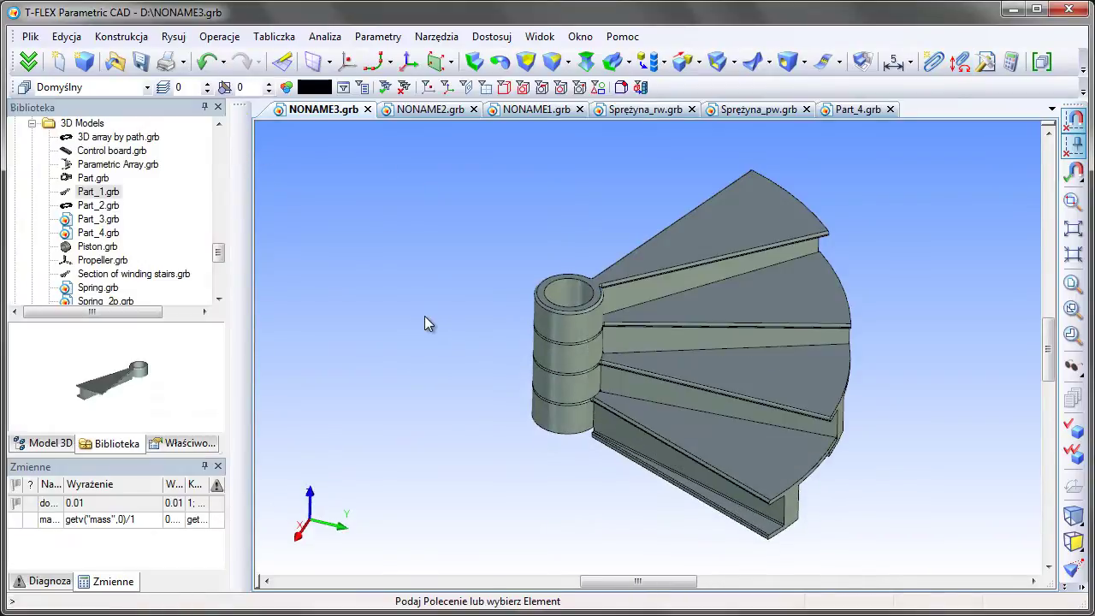
Step: Zoom out and drag Part_1.grb from the library into the stair model
{"action": "scroll", "coordinate": [424, 315], "scroll_direction": "down", "scroll_amount": 2}
{"action": "middle_click_drag", "start_coordinate": [460, 340], "coordinate": [564, 442]}
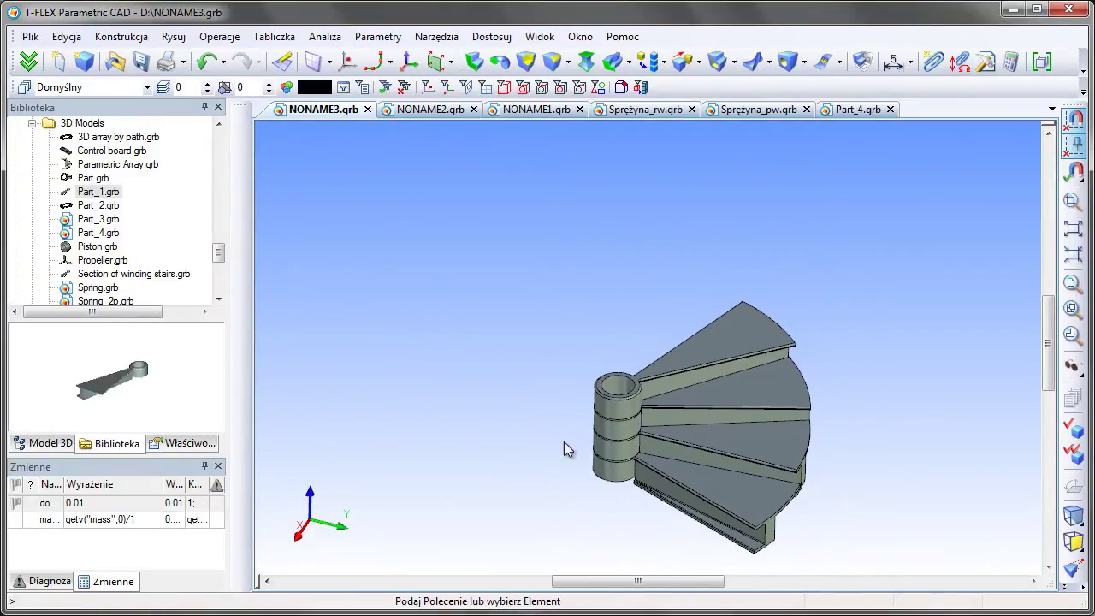
{"action": "left_click_drag", "start_coordinate": [117, 200], "coordinate": [312, 209]}
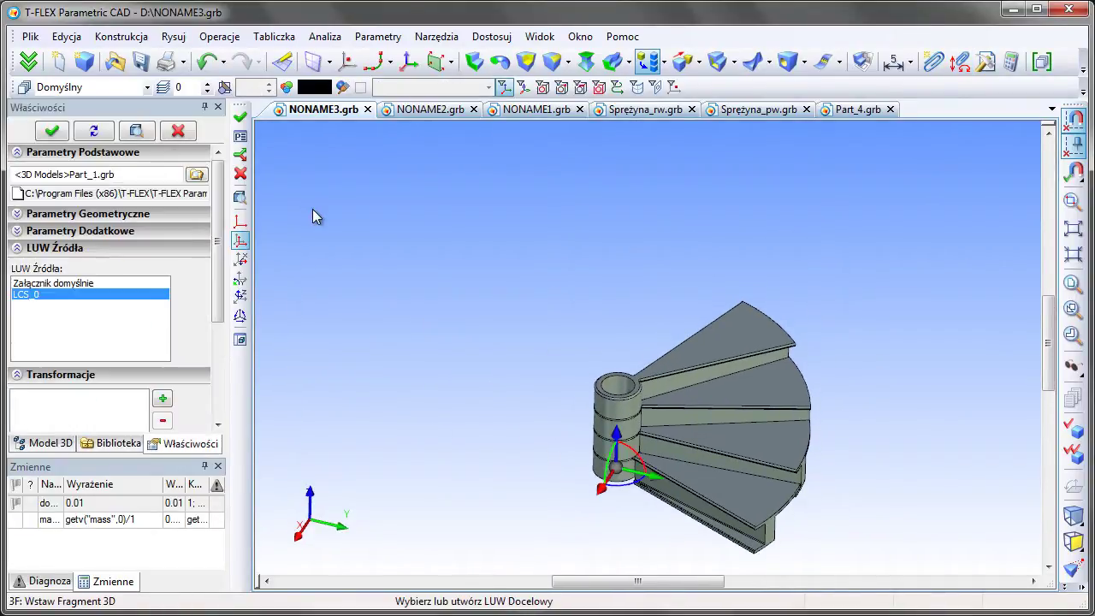
Step: Attach the new step to the pivot, then start Multiple Repeated Insert to stack copies
{"action": "left_click", "coordinate": [762, 329]}
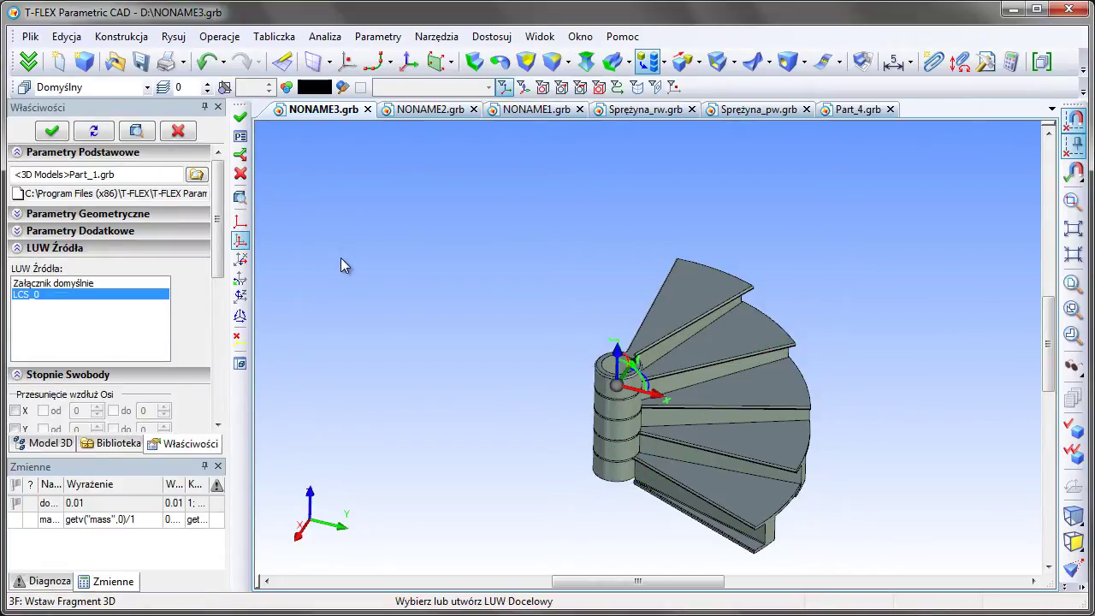
{"action": "key", "text": "ctrl+Return"}
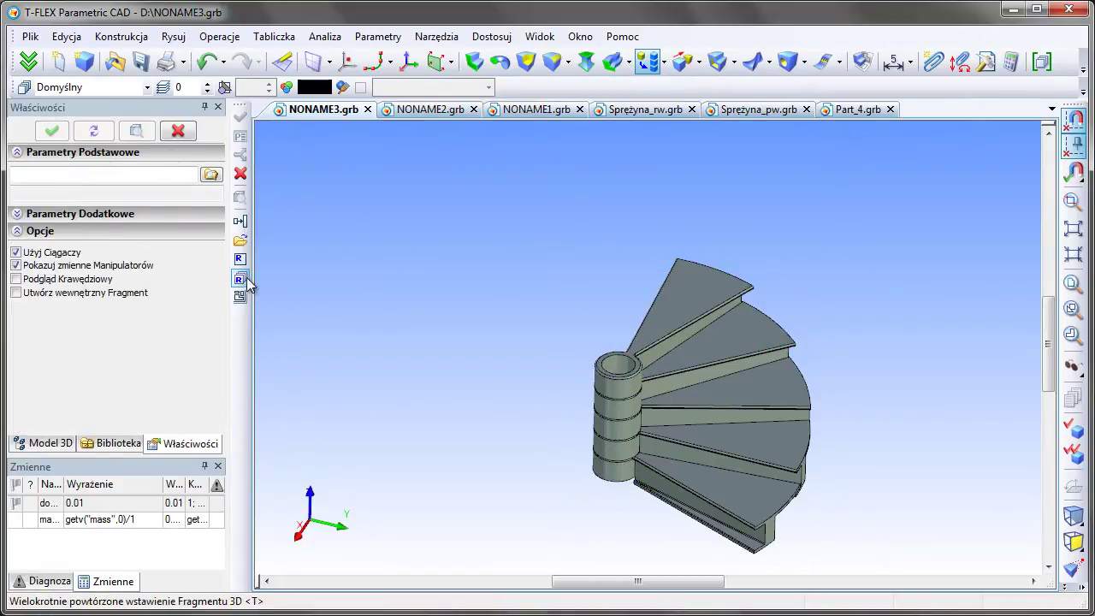
{"action": "left_click", "coordinate": [239, 279]}
{"action": "left_click", "coordinate": [686, 273]}
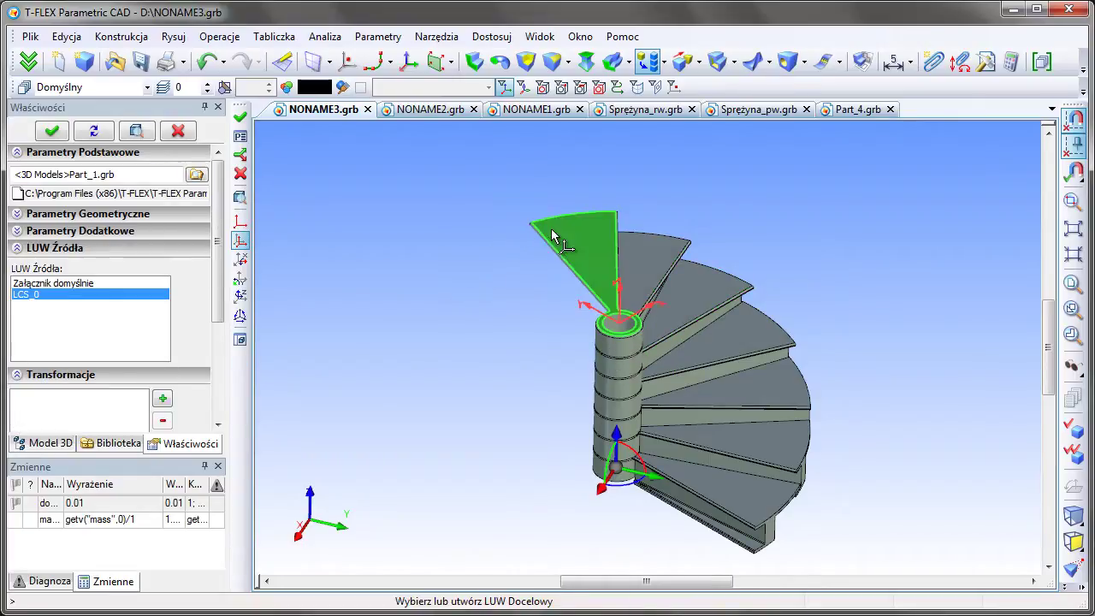
{"action": "left_click", "coordinate": [457, 316]}
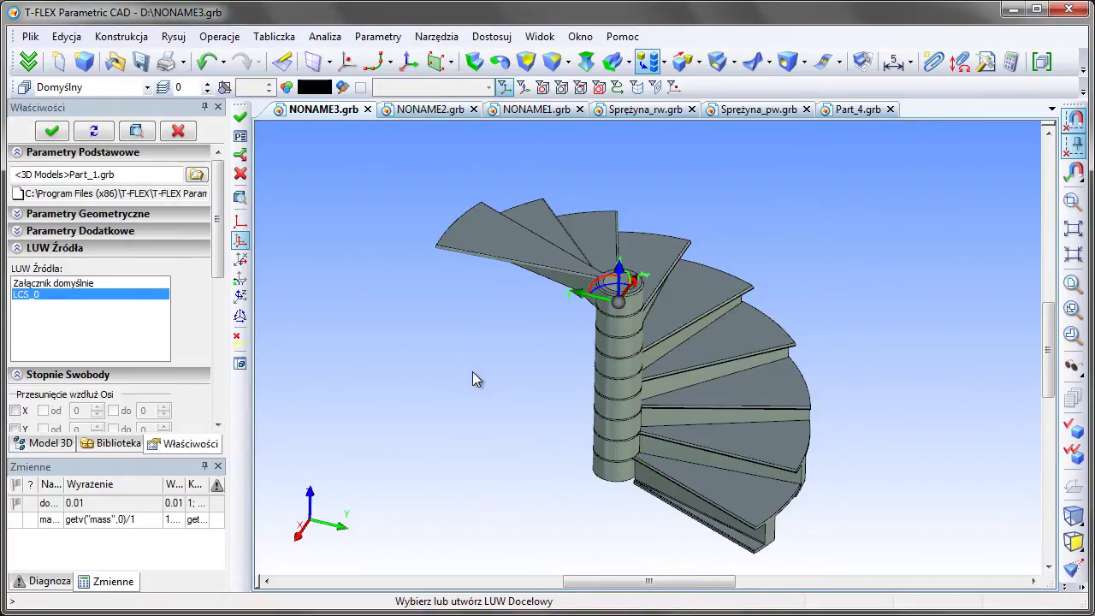
{"action": "left_click", "coordinate": [447, 252]}
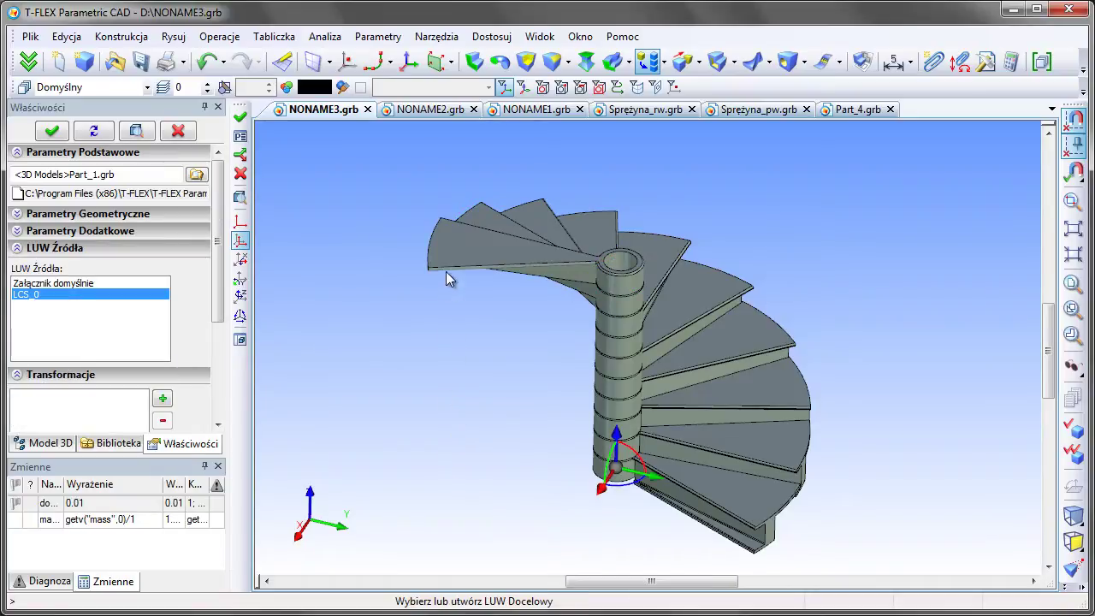
{"action": "left_click", "coordinate": [446, 443]}
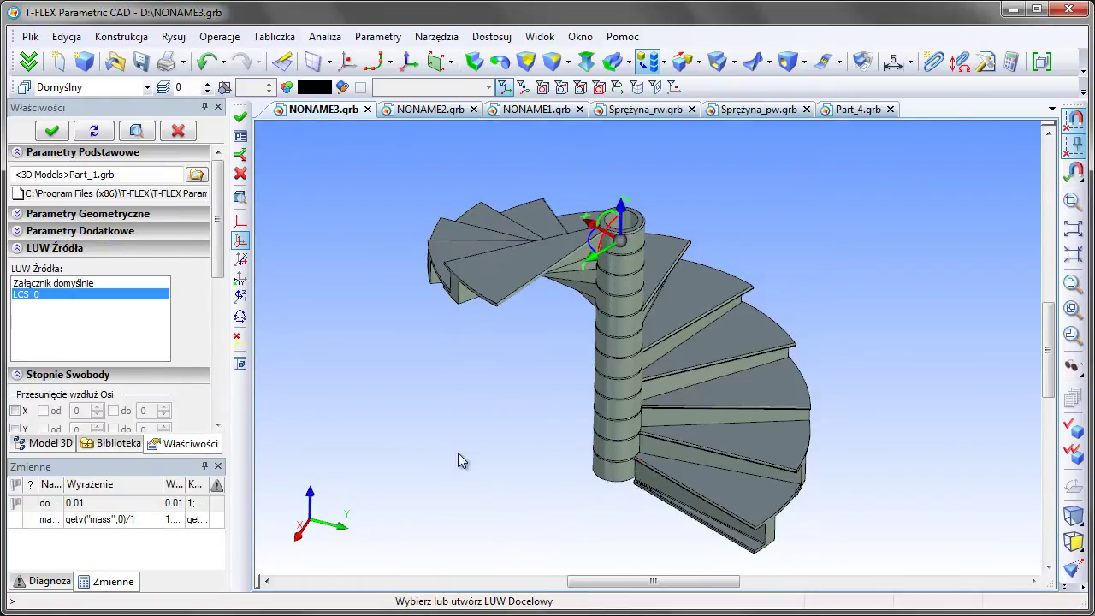
Step: Stack the remaining steps up to the pole's top, then switch to NONAME2.grb
{"action": "left_click", "coordinate": [490, 429]}
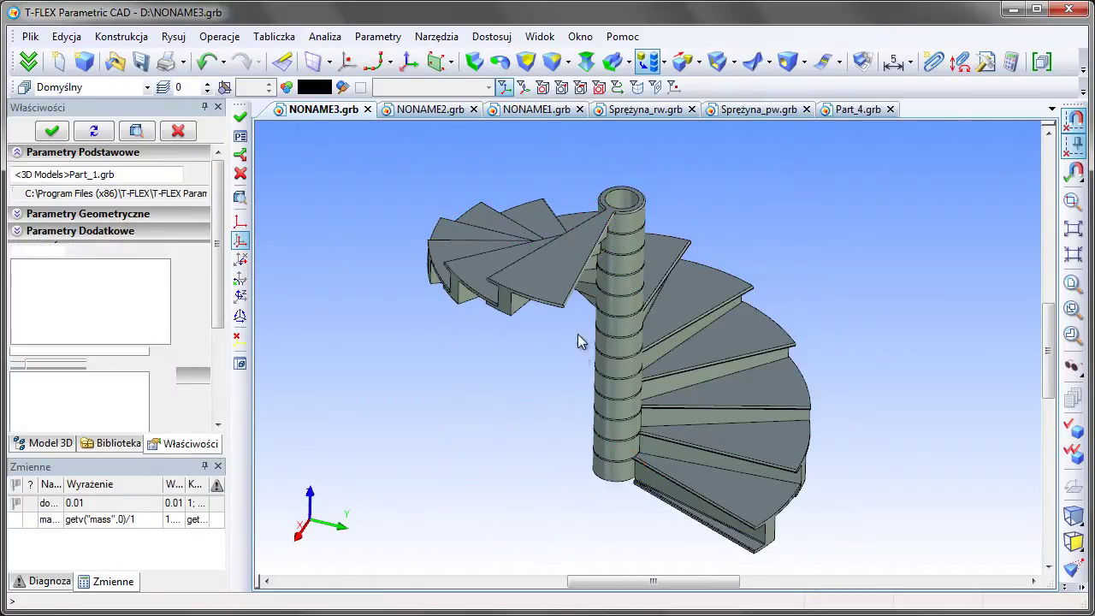
{"action": "left_click", "coordinate": [569, 363]}
{"action": "left_click", "coordinate": [693, 191]}
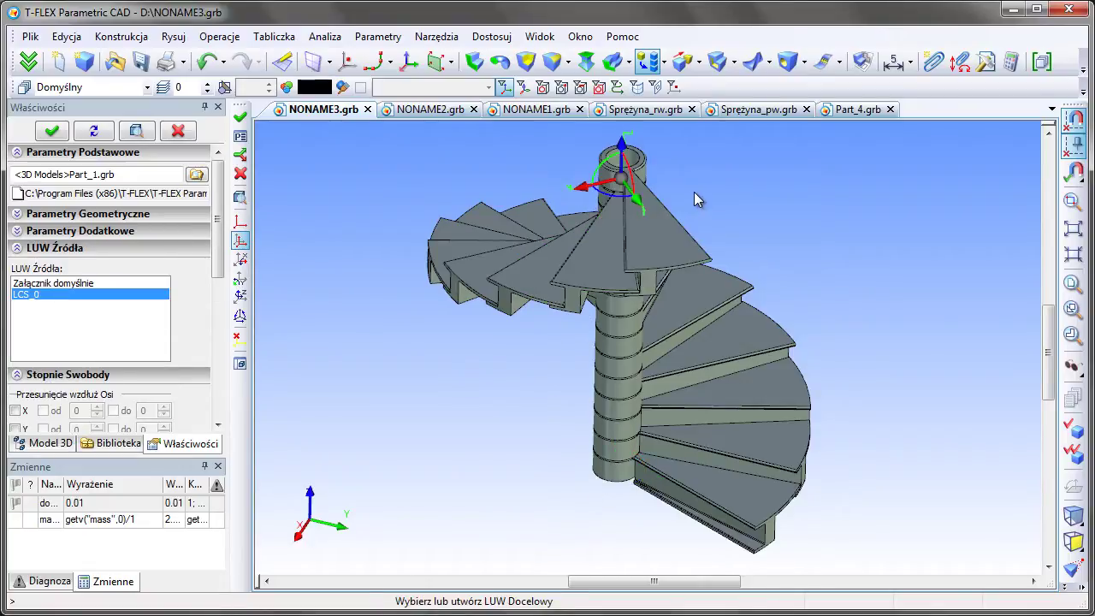
{"action": "left_click", "coordinate": [796, 179]}
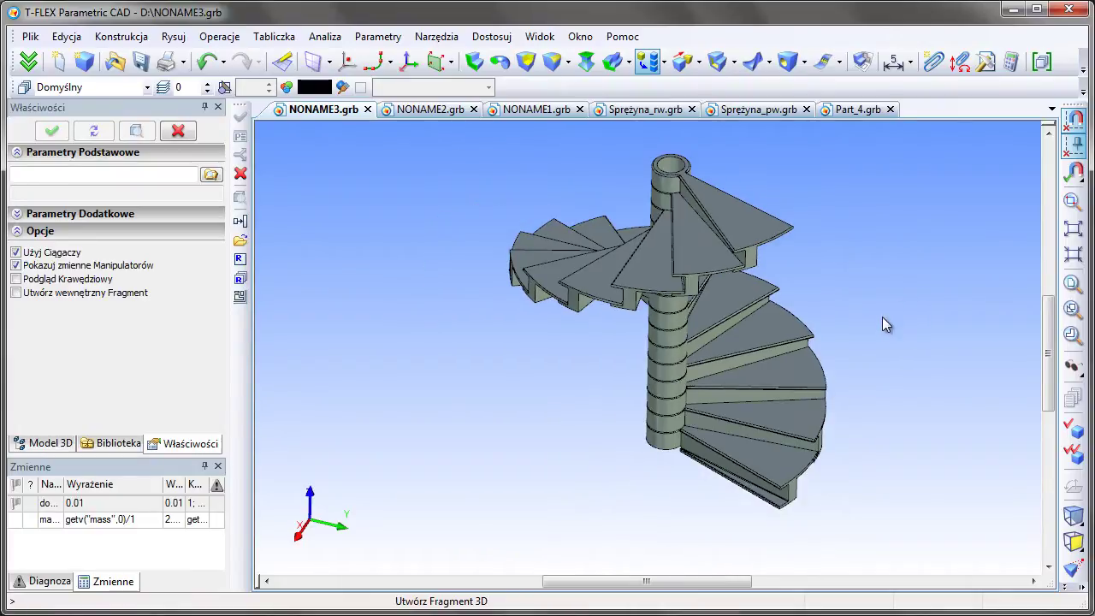
{"action": "left_click", "coordinate": [177, 131]}
{"action": "mouse_move", "coordinate": [587, 519]}
{"action": "middle_mouse_down"}
{"action": "mouse_move", "coordinate": [644, 426]}
{"action": "mouse_move", "coordinate": [855, 414]}
{"action": "mouse_move", "coordinate": [371, 406]}
{"action": "mouse_move", "coordinate": [783, 451]}
{"action": "middle_mouse_up"}
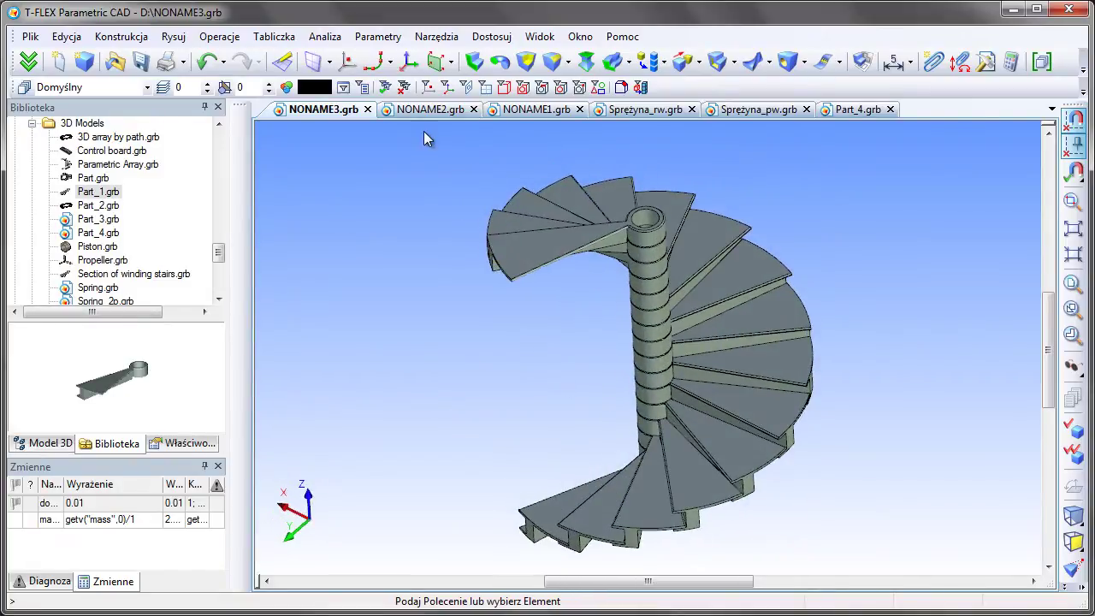
{"action": "left_click", "coordinate": [425, 109]}
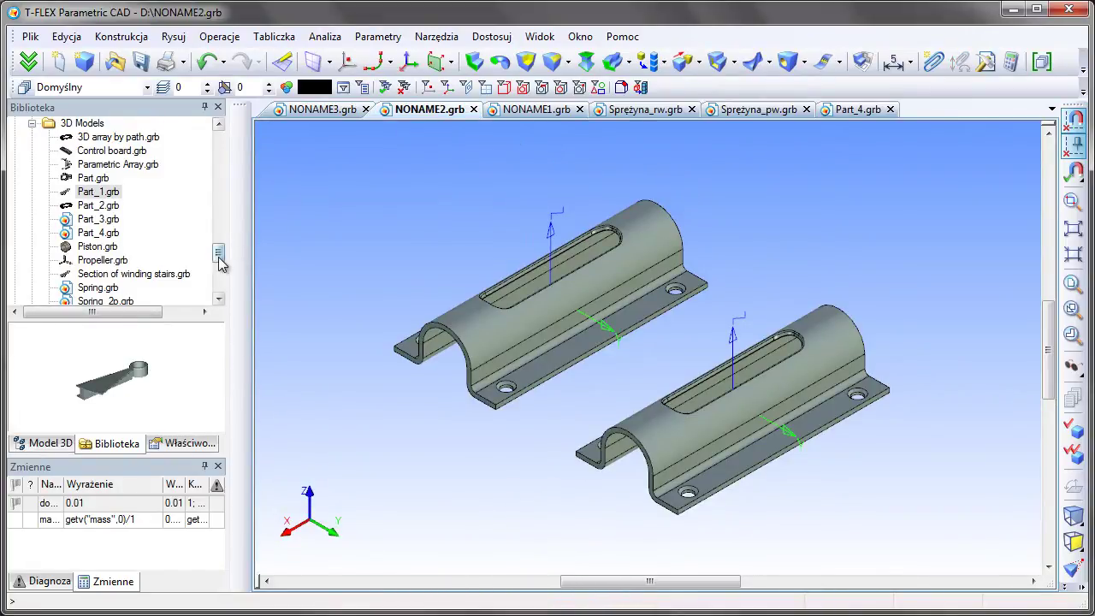
Step: Insert a Rod.grb fragment into each bracket's coordinate system, confirming both rods
{"action": "left_click_drag", "start_coordinate": [219, 253], "coordinate": [219, 176]}
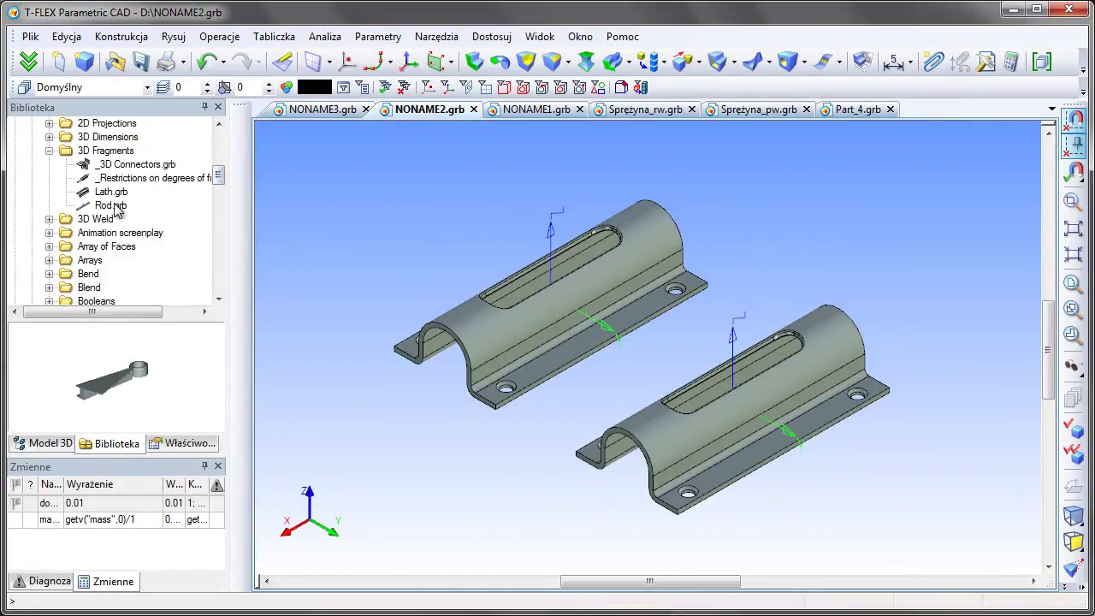
{"action": "left_click", "coordinate": [115, 207]}
{"action": "right_click", "coordinate": [115, 207]}
{"action": "left_click", "coordinate": [163, 225]}
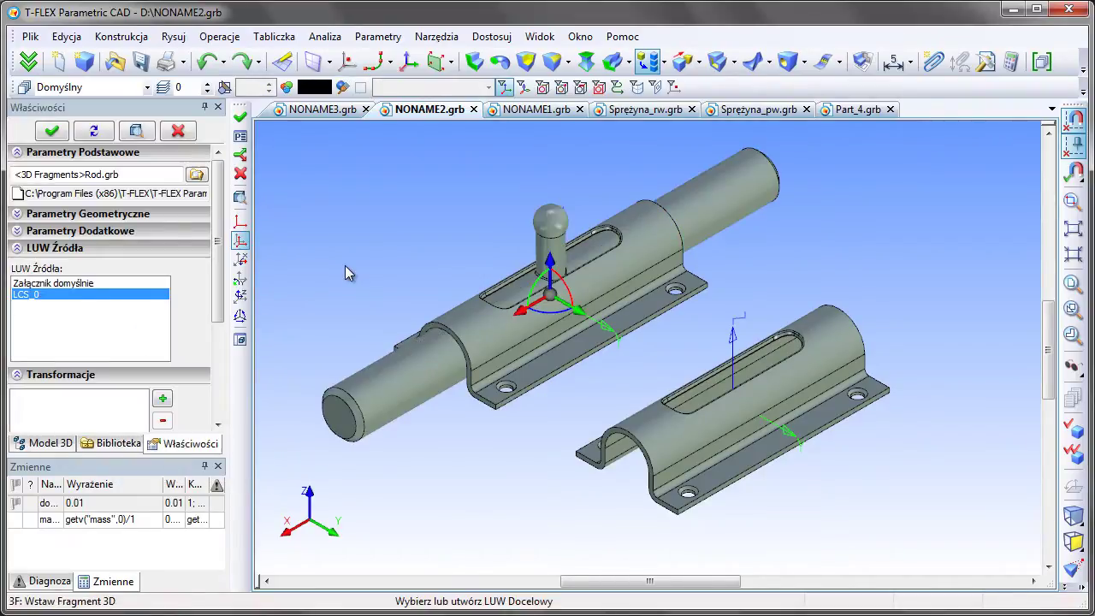
{"action": "left_click", "coordinate": [733, 364]}
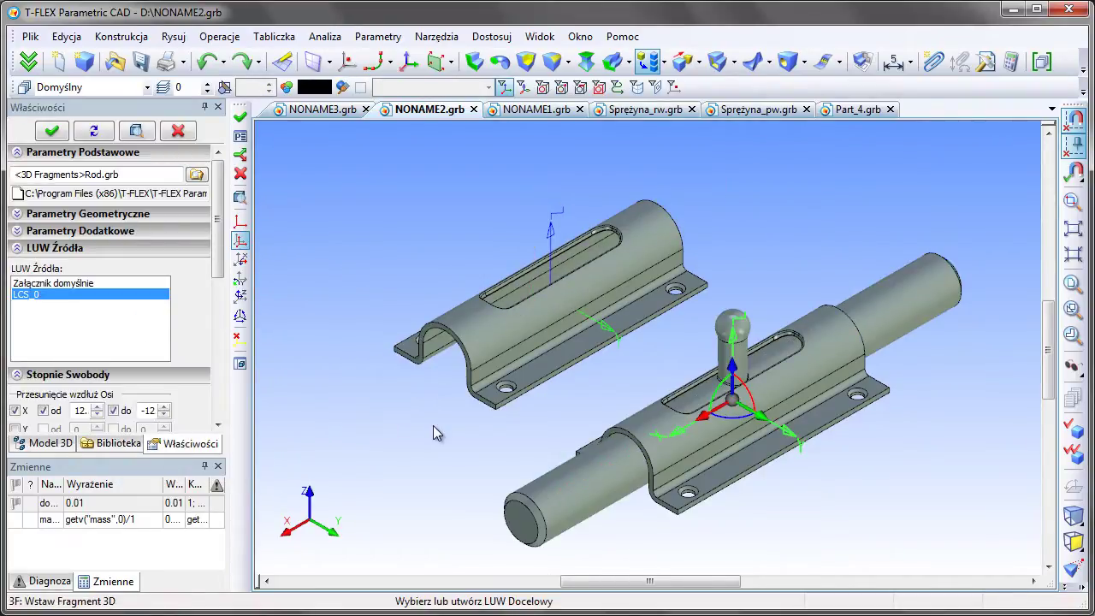
{"action": "left_click", "coordinate": [51, 130]}
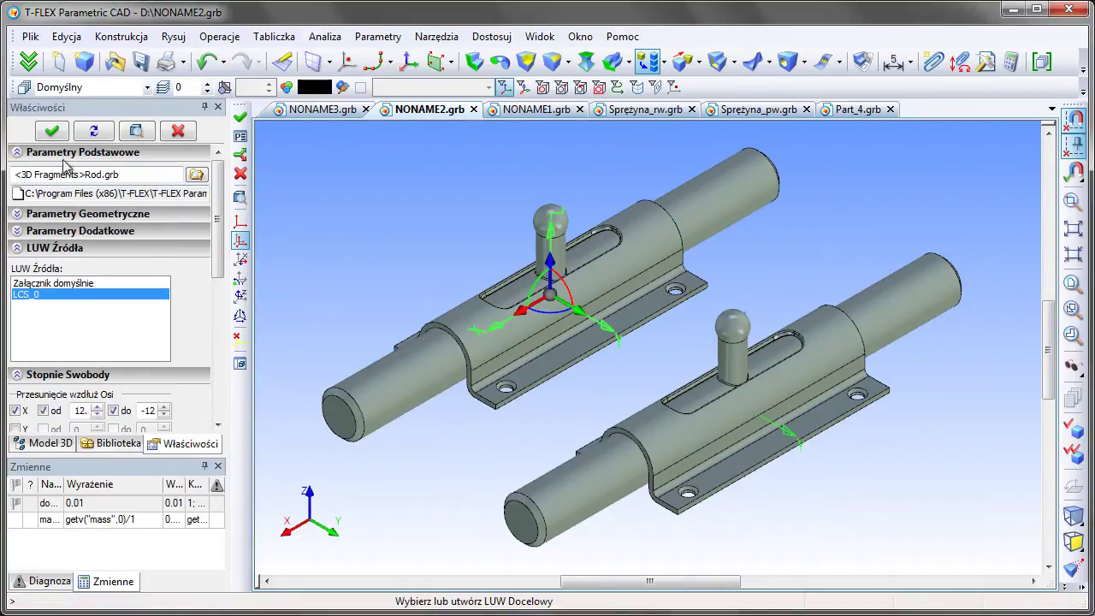
{"action": "left_click", "coordinate": [51, 130]}
{"action": "left_click", "coordinate": [178, 130]}
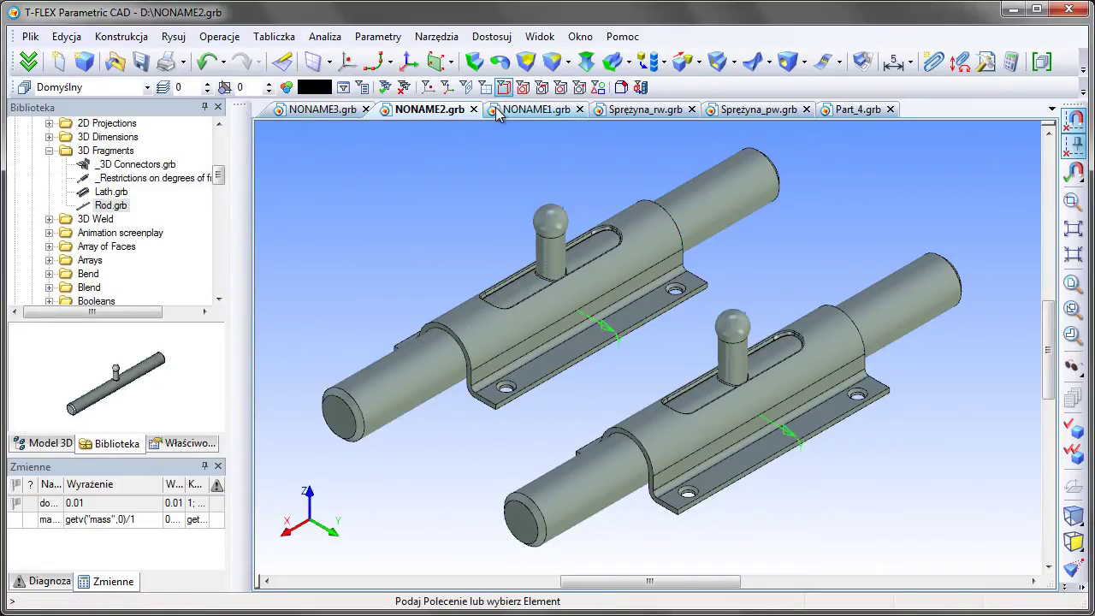
{"action": "right_click", "coordinate": [471, 300]}
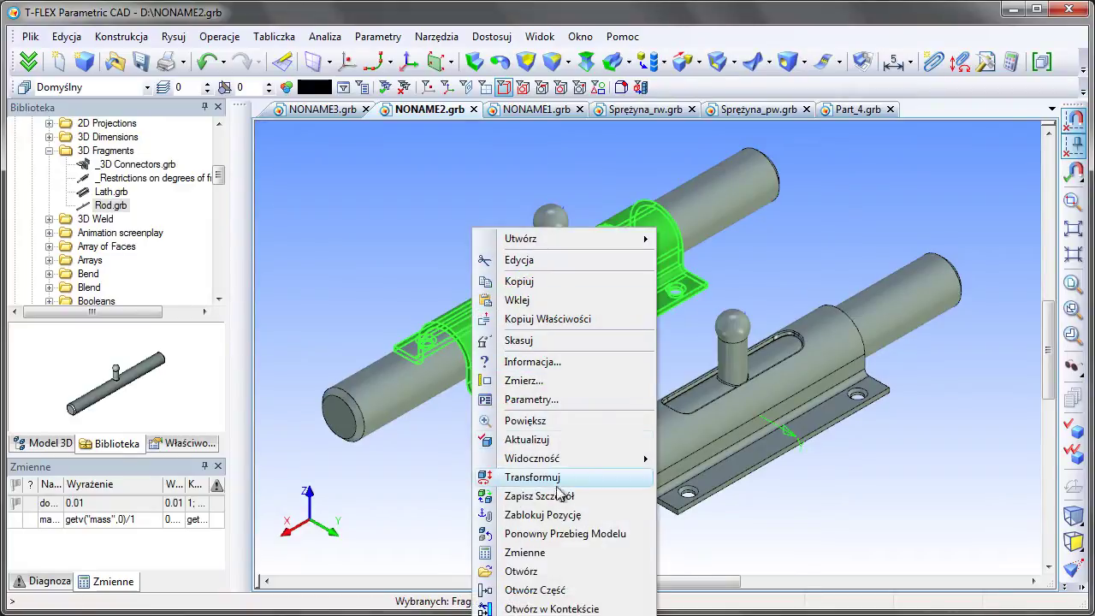
{"action": "left_click", "coordinate": [556, 513]}
{"action": "right_click", "coordinate": [693, 460]}
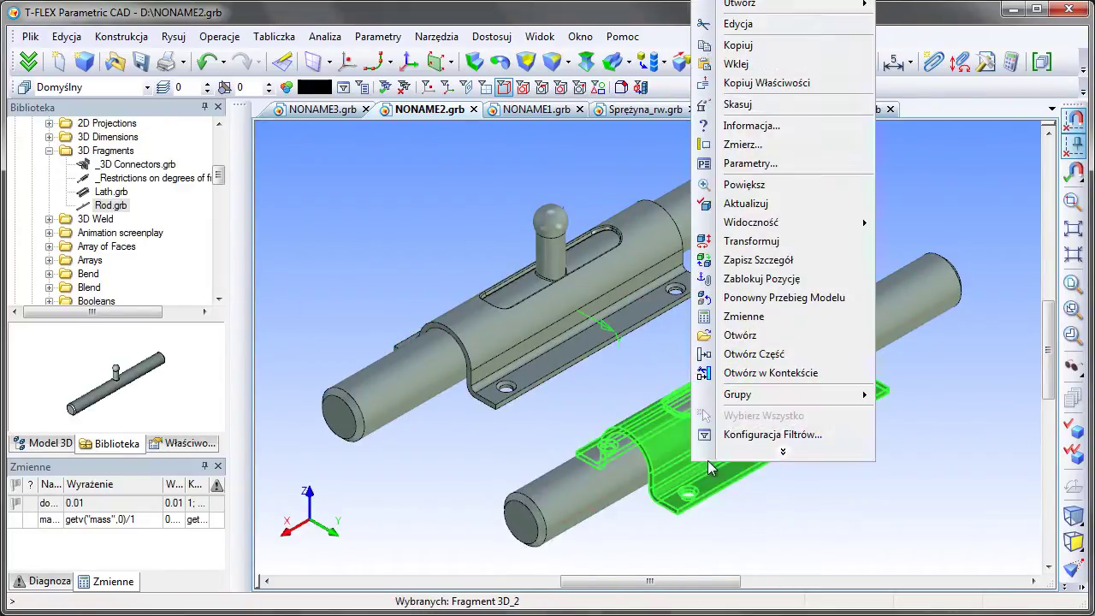
{"action": "left_click", "coordinate": [756, 282]}
{"action": "left_click", "coordinate": [959, 63]}
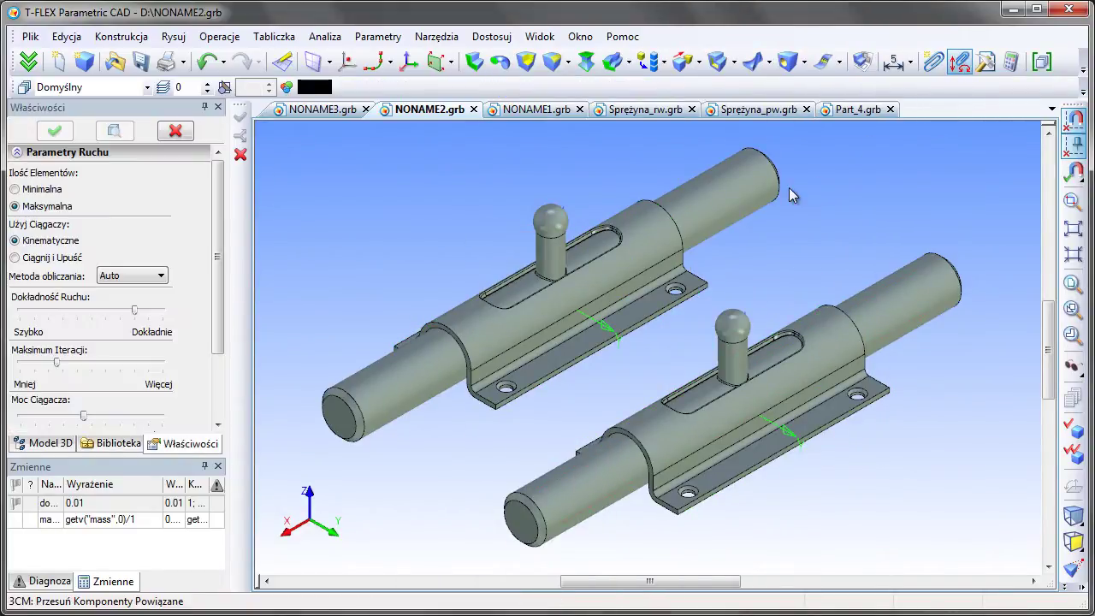
{"action": "mouse_move", "coordinate": [709, 205]}
{"action": "left_mouse_down"}
{"action": "mouse_move", "coordinate": [909, 137]}
{"action": "mouse_move", "coordinate": [353, 424]}
{"action": "left_mouse_up"}
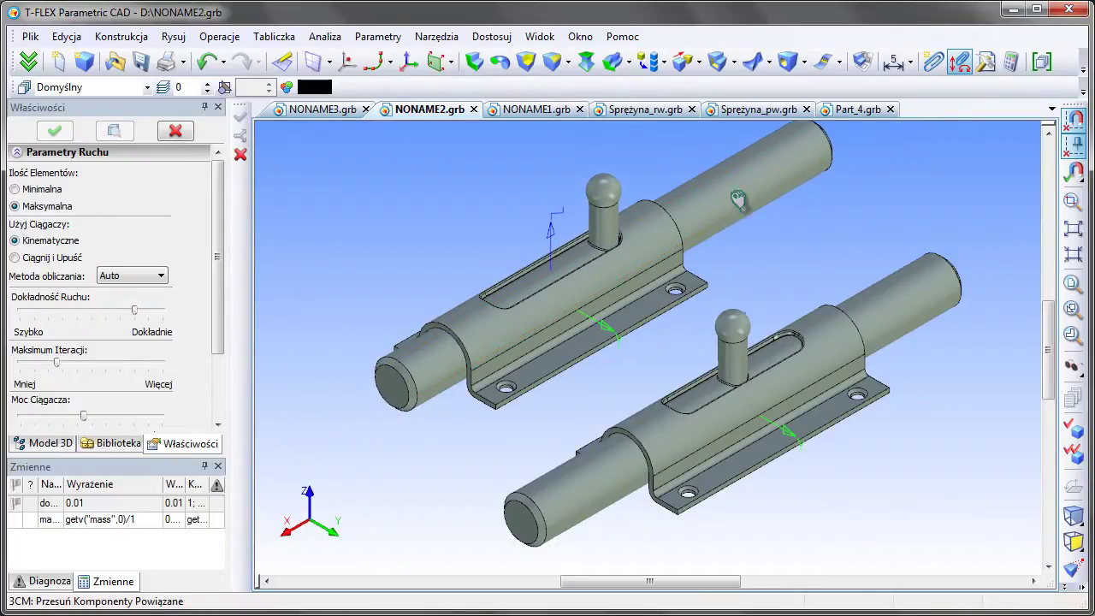
{"action": "left_click_drag", "start_coordinate": [721, 218], "coordinate": [1033, 101]}
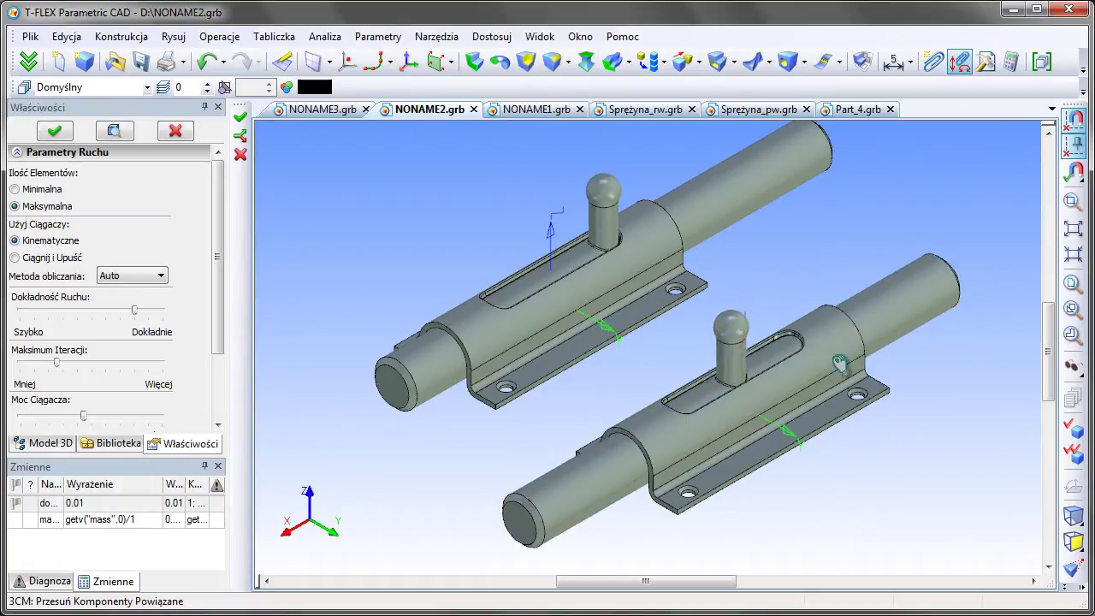
{"action": "left_click_drag", "start_coordinate": [839, 364], "coordinate": [596, 518]}
{"action": "left_click_drag", "start_coordinate": [1015, 245], "coordinate": [405, 556]}
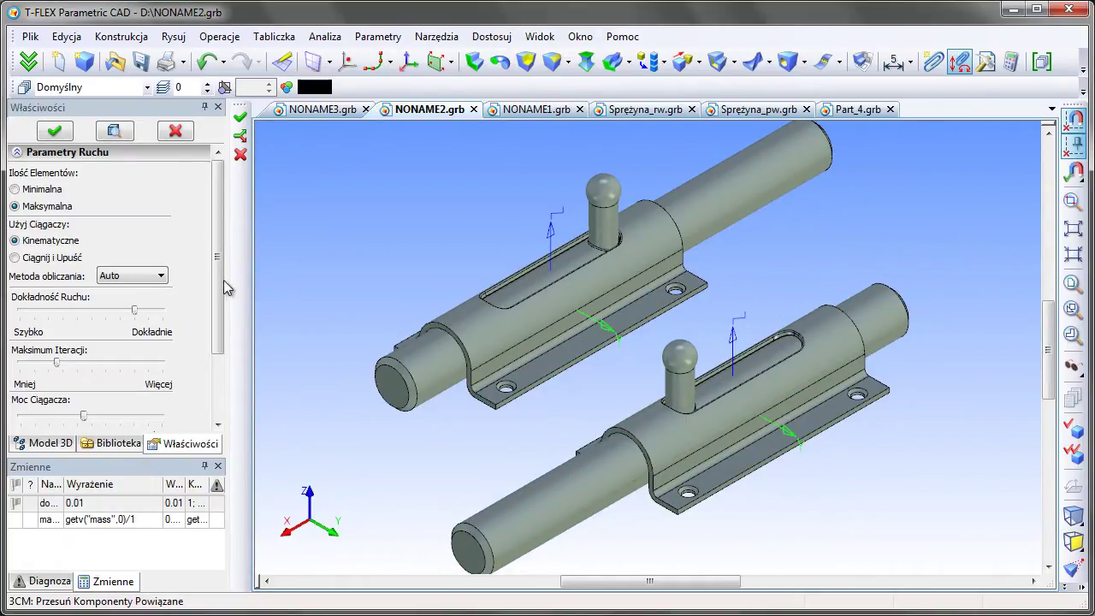
{"action": "left_click", "coordinate": [176, 133]}
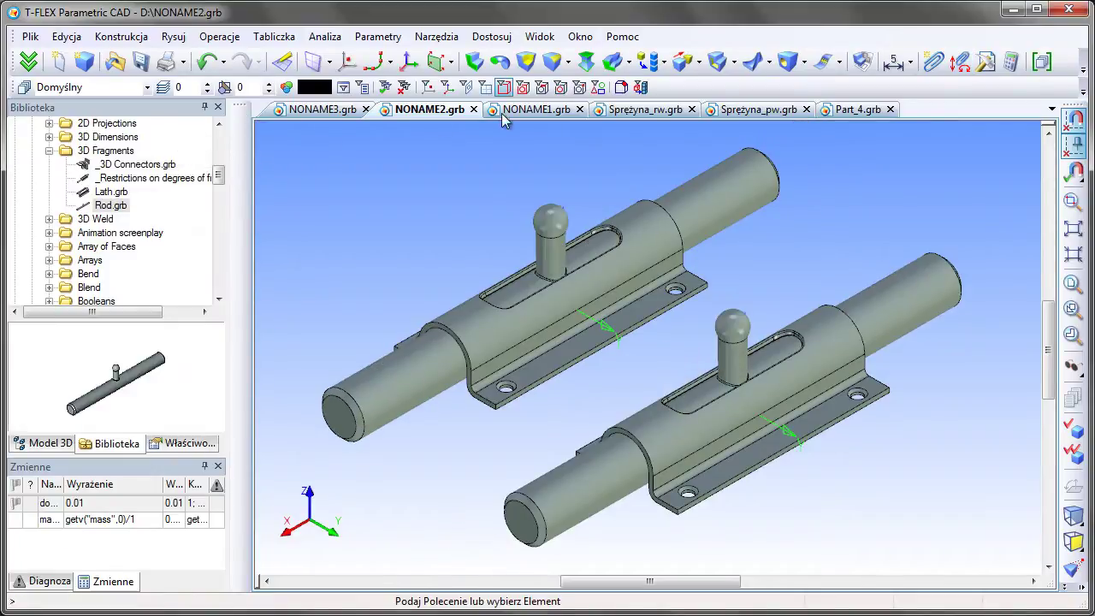
Step: In NONAME1.grb, attach a second Part_2.grb link to the existing link via LUW_5
{"action": "left_click", "coordinate": [522, 112]}
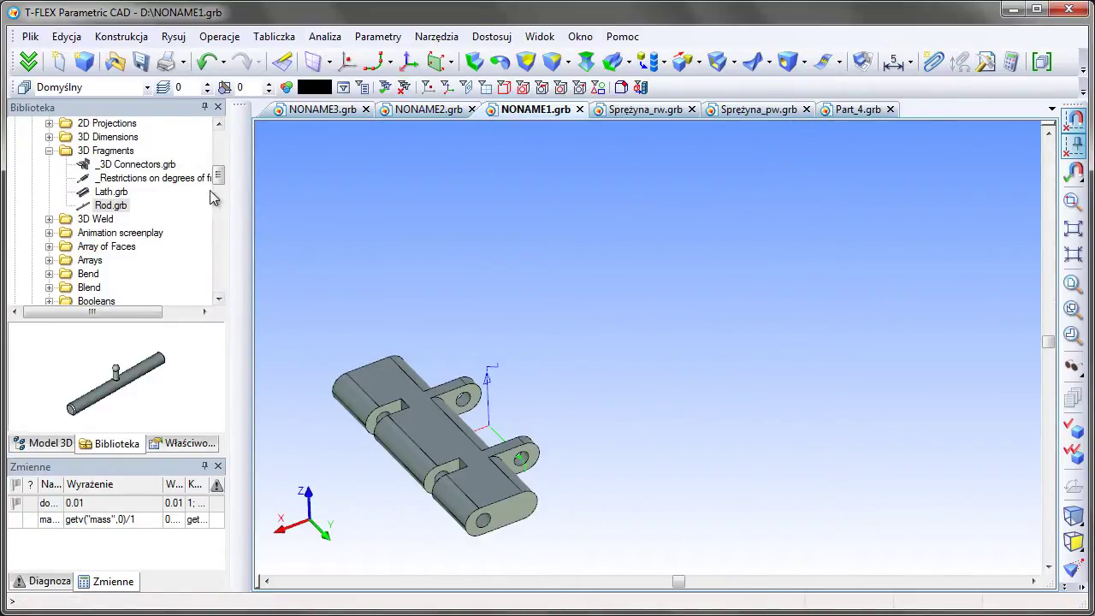
{"action": "left_click_drag", "start_coordinate": [218, 175], "coordinate": [219, 263]}
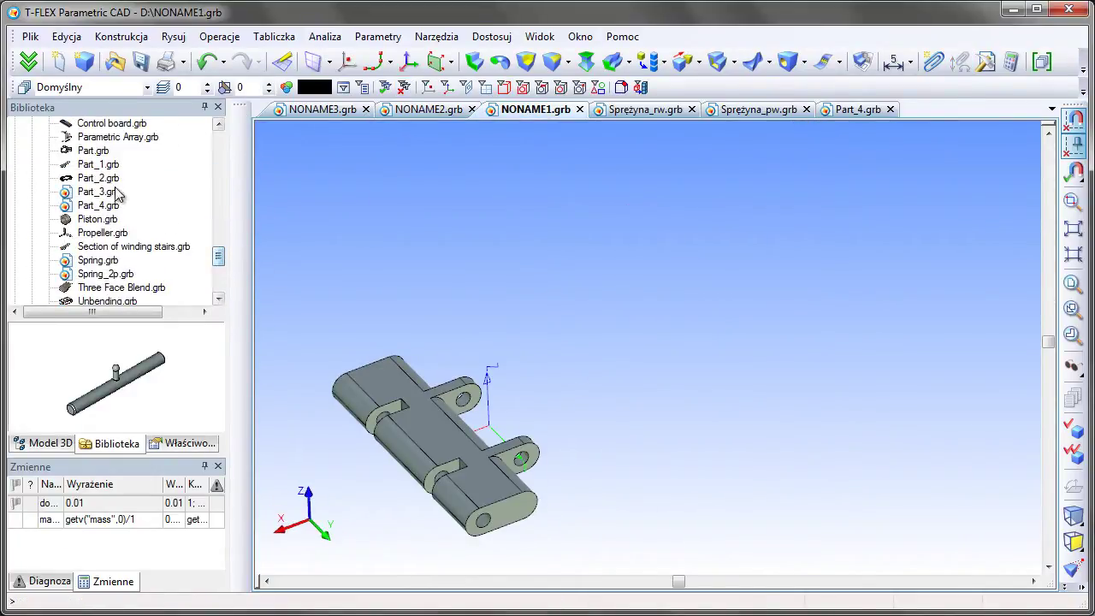
{"action": "left_click", "coordinate": [109, 179]}
{"action": "right_click", "coordinate": [113, 183]}
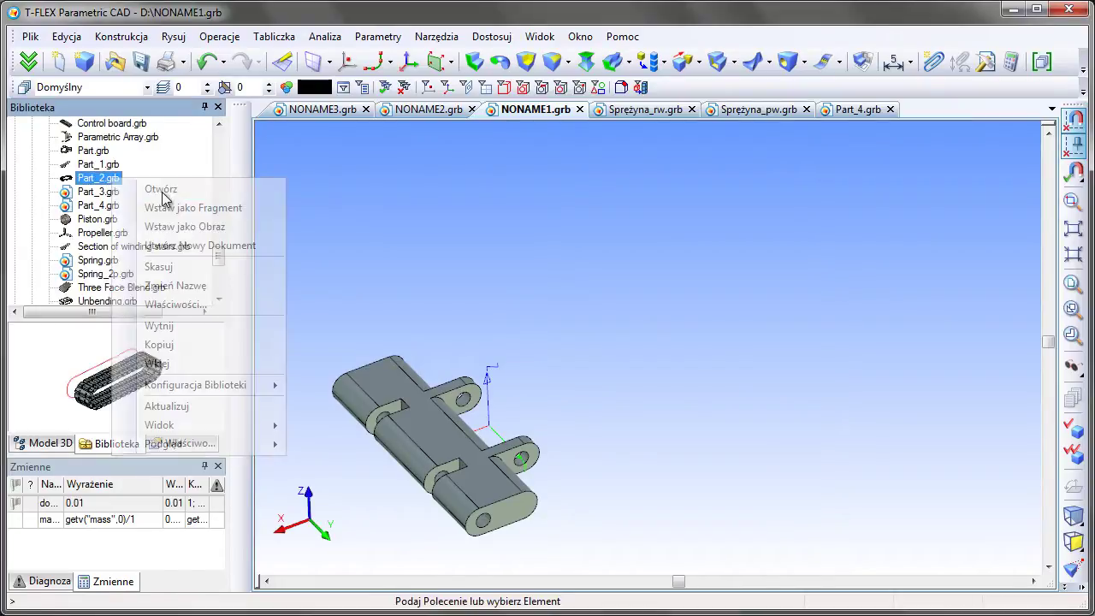
{"action": "left_click", "coordinate": [145, 190]}
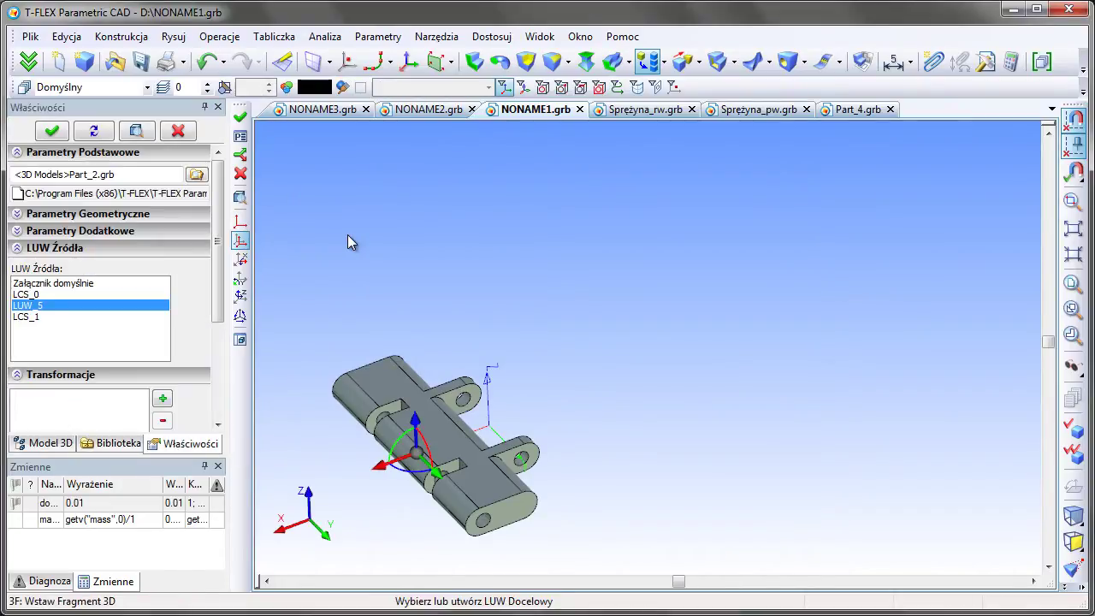
{"action": "left_click", "coordinate": [382, 368]}
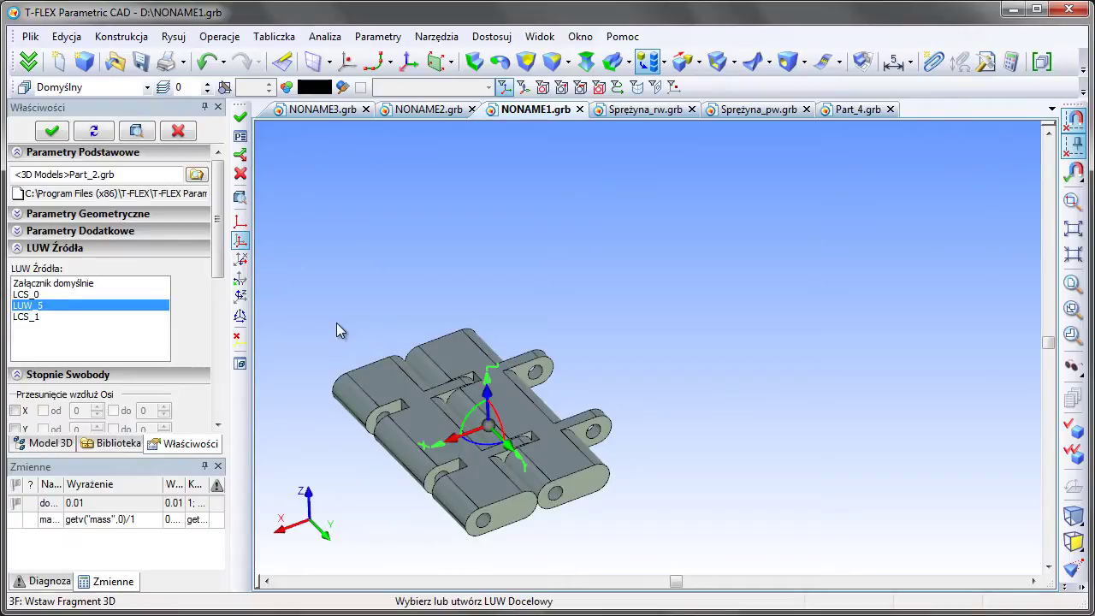
{"action": "left_click", "coordinate": [240, 117]}
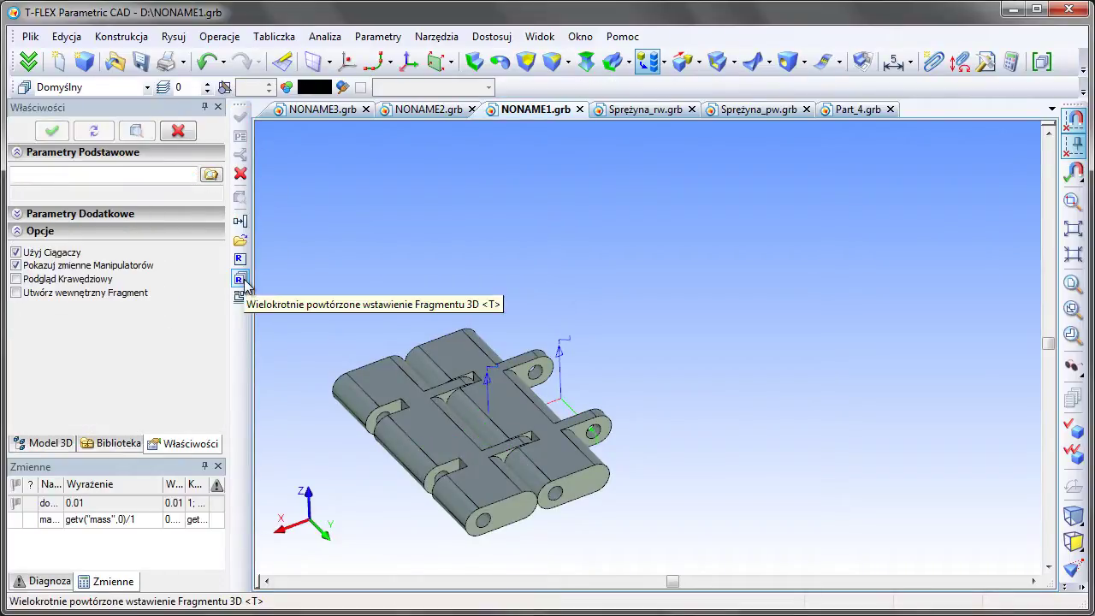
Step: Use repeated insertion to add two more Part_2 links at the chain end
{"action": "left_click", "coordinate": [242, 281]}
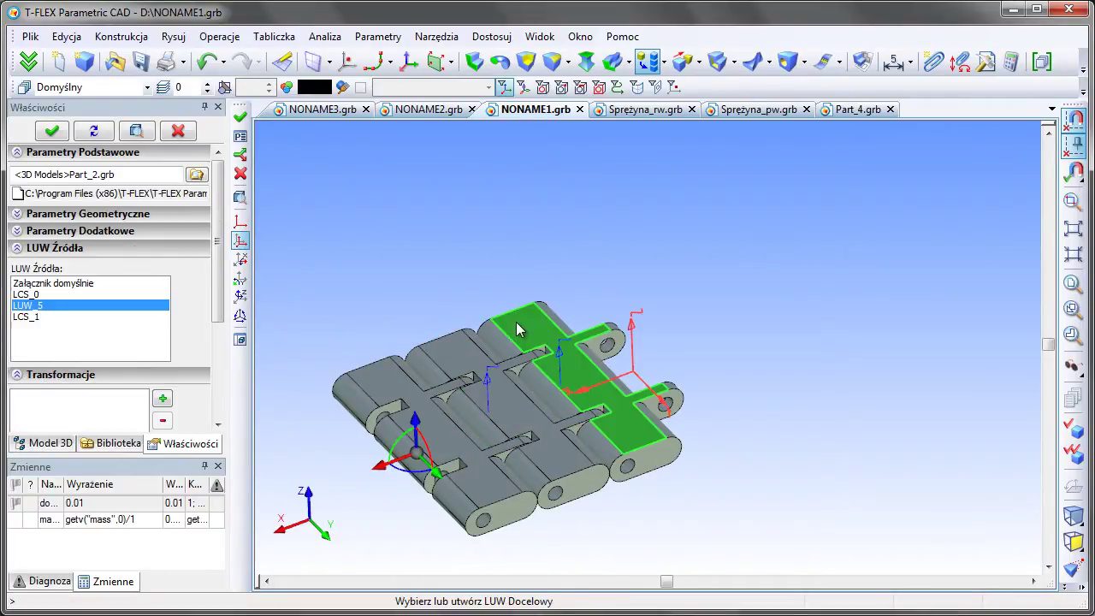
{"action": "left_click", "coordinate": [547, 261]}
{"action": "left_click", "coordinate": [650, 257]}
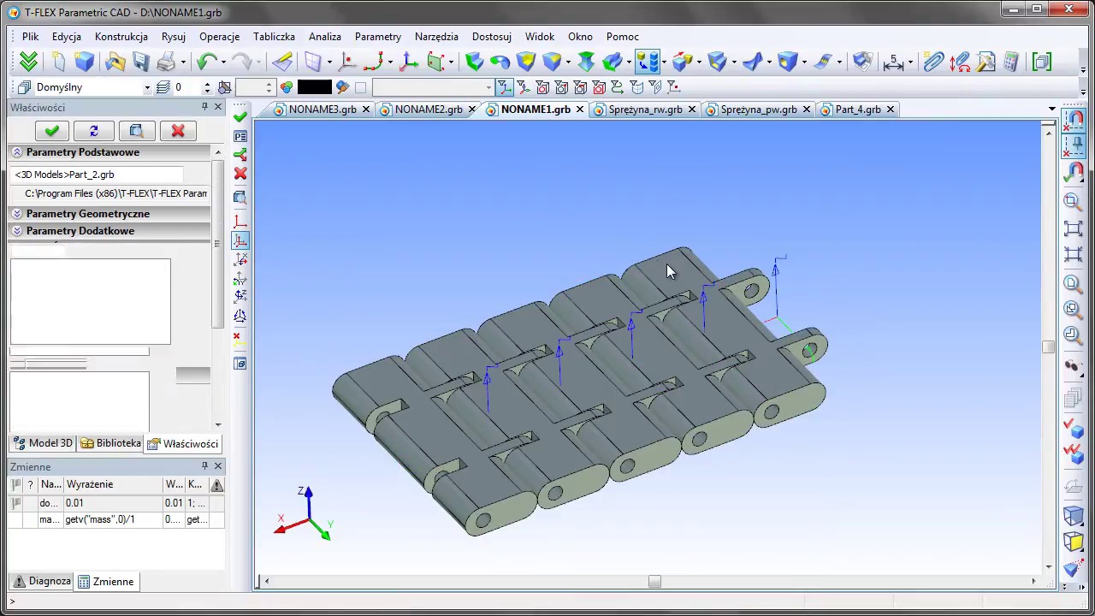
{"action": "left_click", "coordinate": [52, 132]}
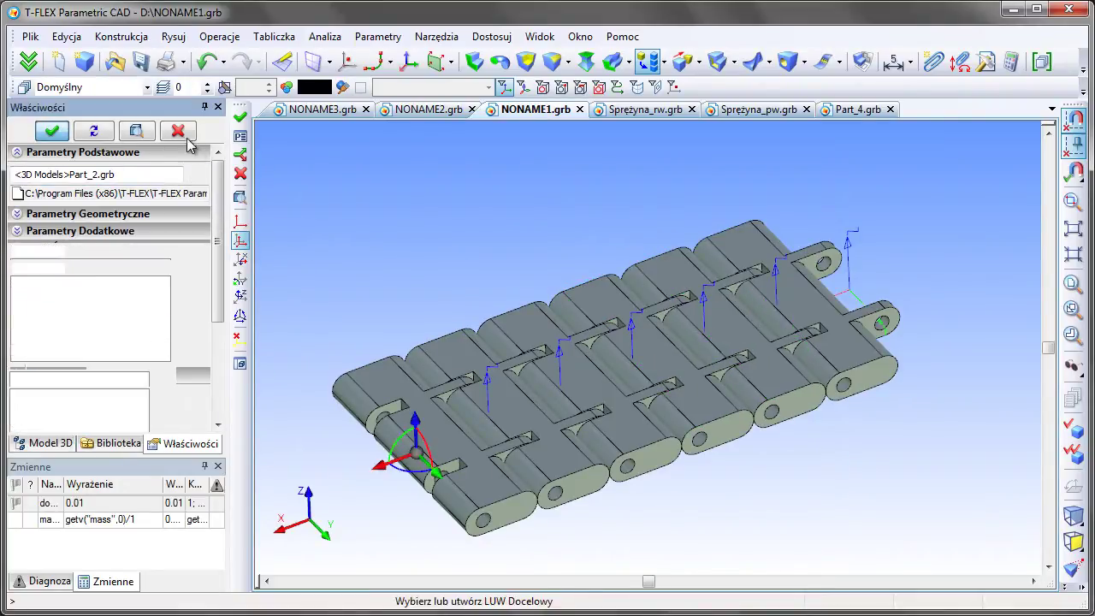
Step: With motion accuracy set toward Szybko, bend the Part_2 chain into an arch and apply
{"action": "left_click", "coordinate": [960, 63]}
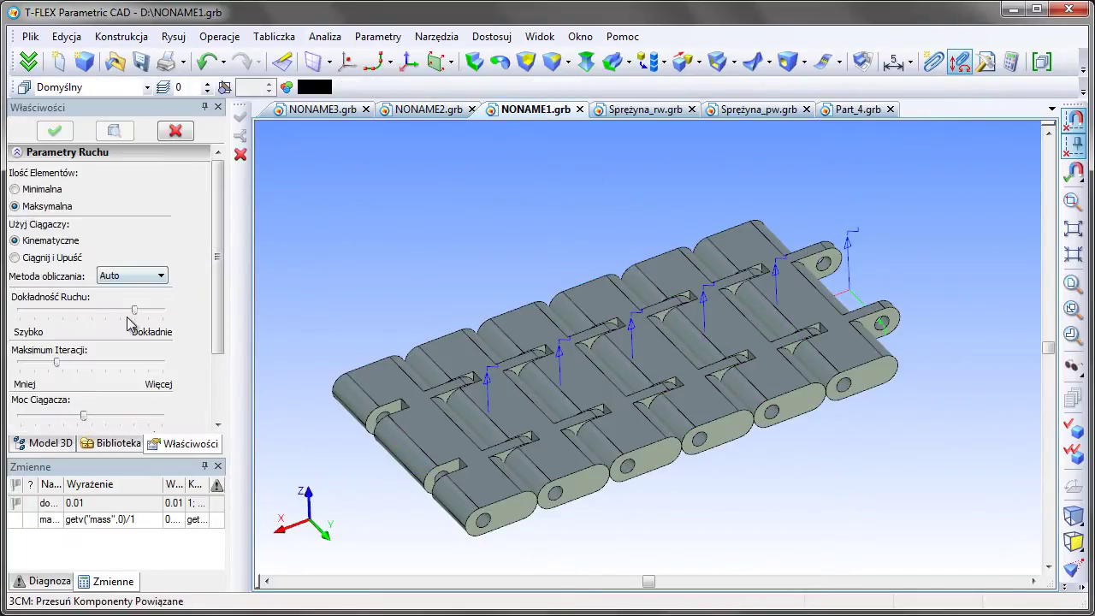
{"action": "left_click_drag", "start_coordinate": [135, 315], "coordinate": [56, 316]}
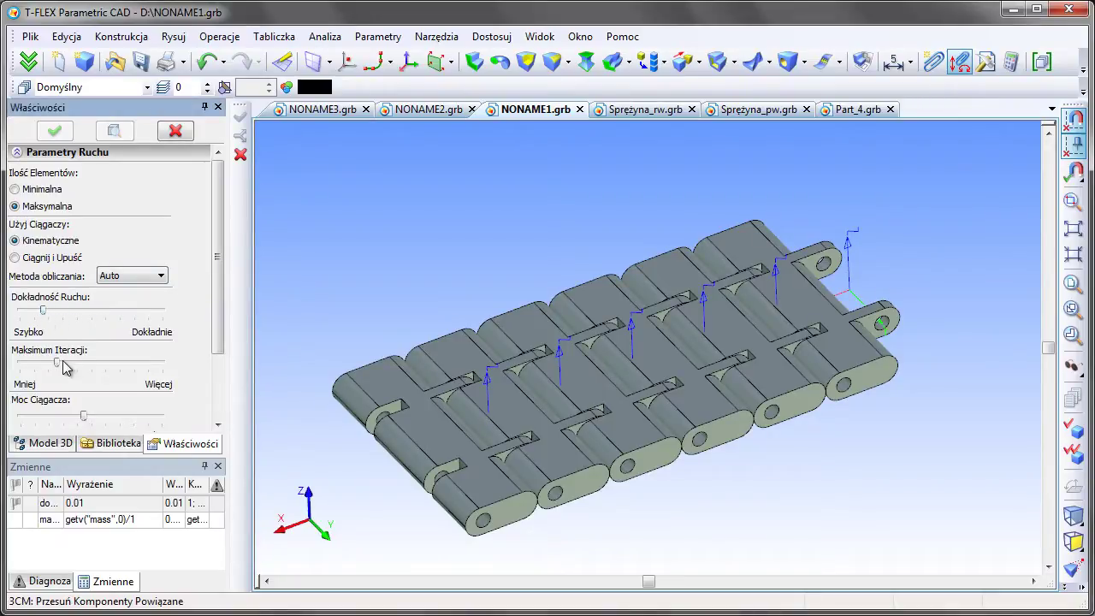
{"action": "mouse_move", "coordinate": [804, 308]}
{"action": "left_mouse_down"}
{"action": "mouse_move", "coordinate": [811, 207]}
{"action": "mouse_move", "coordinate": [552, 516]}
{"action": "mouse_move", "coordinate": [949, 237]}
{"action": "mouse_move", "coordinate": [972, 188]}
{"action": "mouse_move", "coordinate": [811, 309]}
{"action": "left_mouse_up"}
{"action": "middle_click_drag", "start_coordinate": [811, 310], "coordinate": [843, 368]}
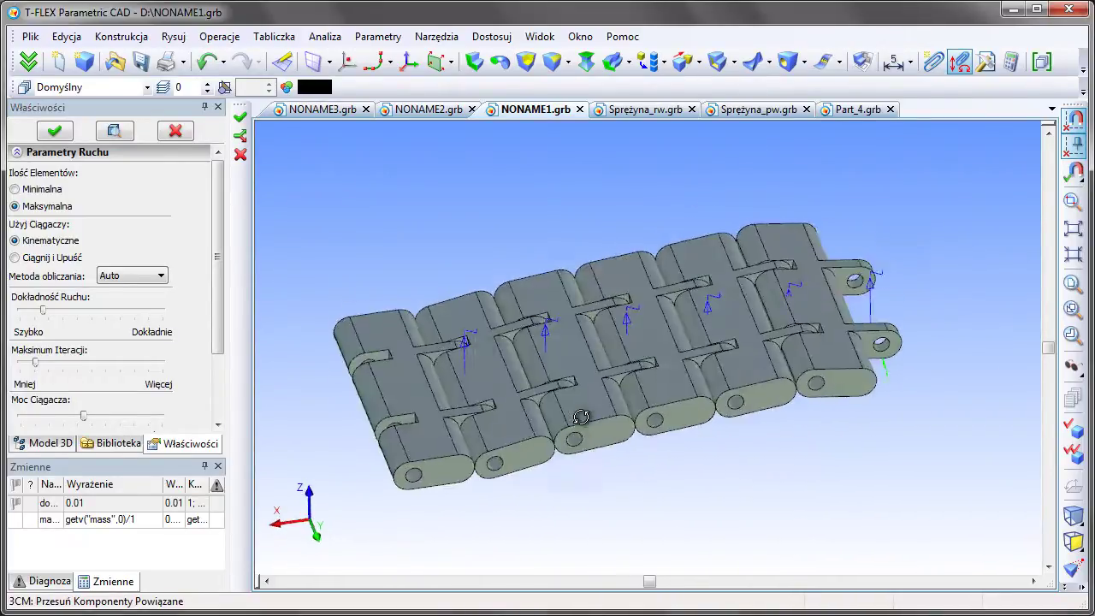
{"action": "left_click_drag", "start_coordinate": [843, 368], "coordinate": [646, 459]}
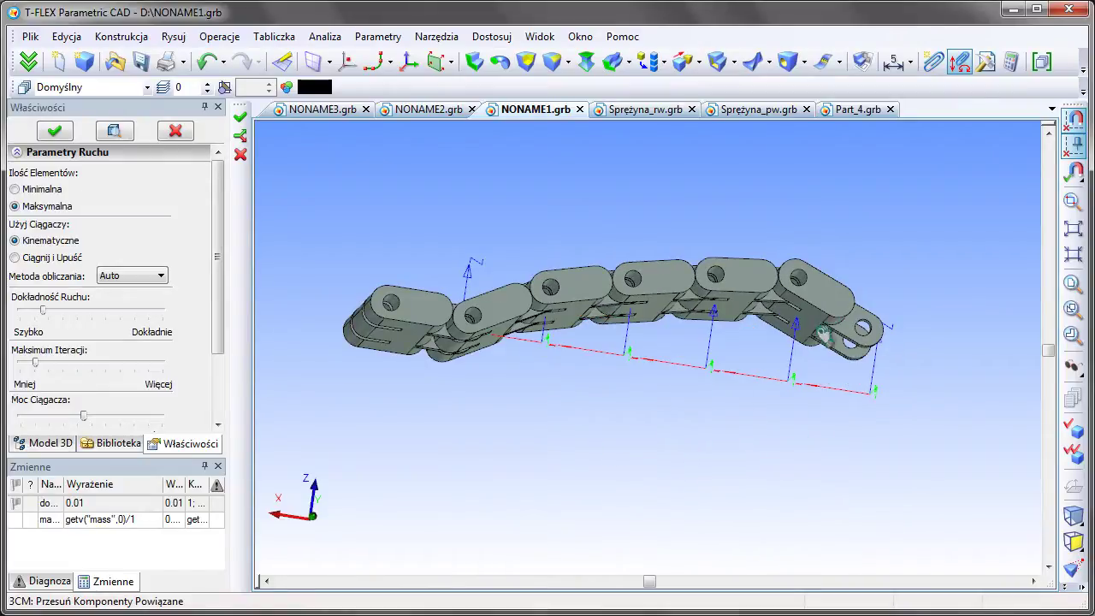
{"action": "mouse_move", "coordinate": [823, 336]}
{"action": "left_mouse_down"}
{"action": "mouse_move", "coordinate": [659, 416]}
{"action": "mouse_move", "coordinate": [562, 393]}
{"action": "left_mouse_up"}
{"action": "mouse_move", "coordinate": [562, 393]}
{"action": "middle_mouse_down"}
{"action": "mouse_move", "coordinate": [628, 157]}
{"action": "mouse_move", "coordinate": [819, 520]}
{"action": "mouse_move", "coordinate": [518, 447]}
{"action": "mouse_move", "coordinate": [684, 385]}
{"action": "middle_mouse_up"}
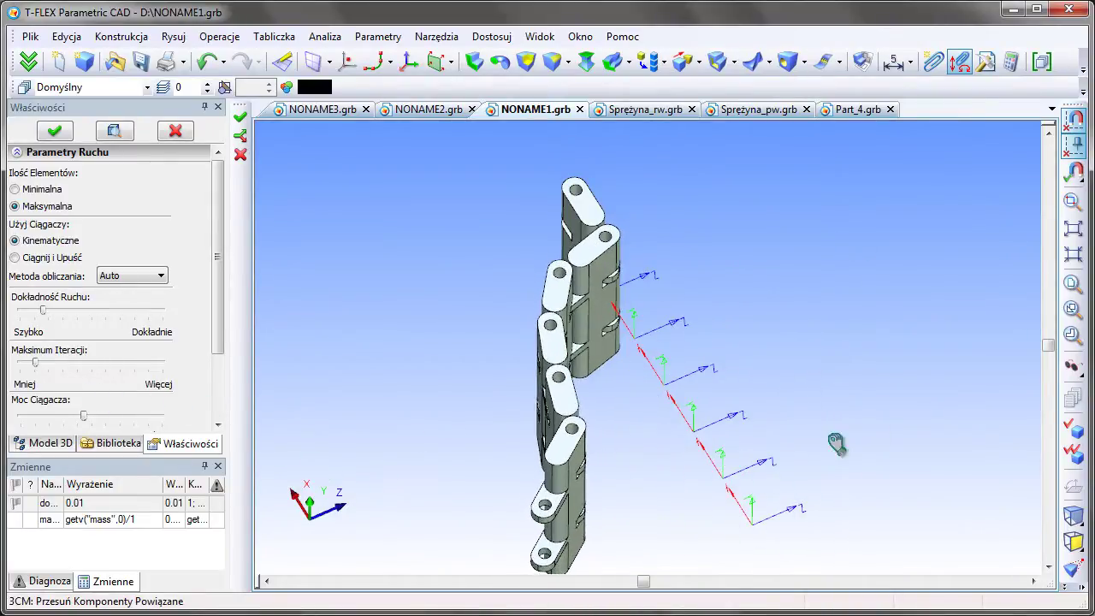
{"action": "mouse_move", "coordinate": [837, 444]}
{"action": "middle_mouse_down"}
{"action": "mouse_move", "coordinate": [819, 536]}
{"action": "mouse_move", "coordinate": [426, 427]}
{"action": "middle_mouse_up"}
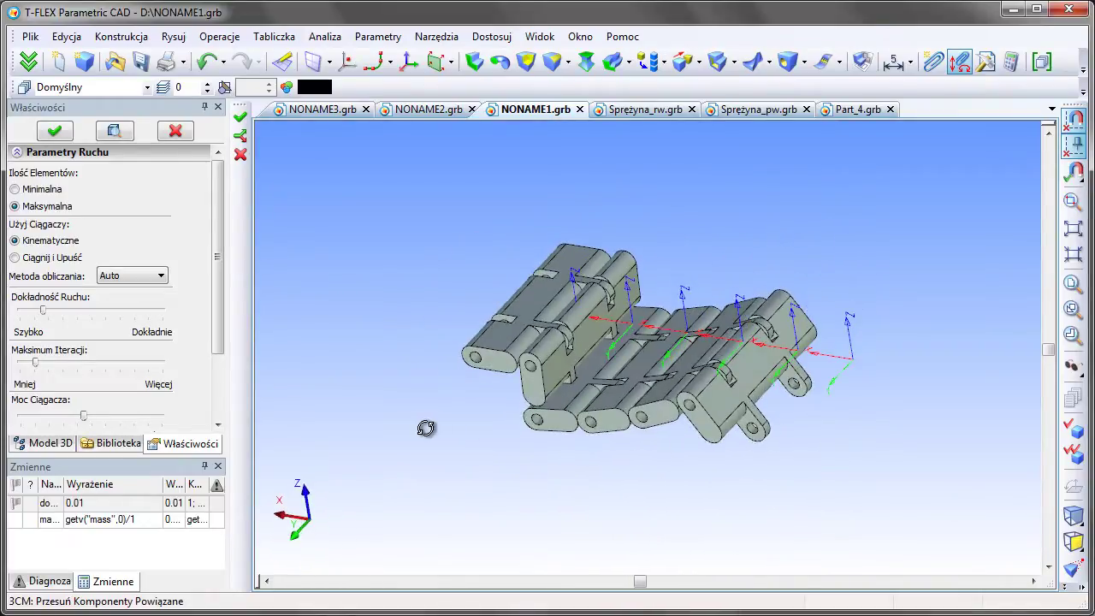
{"action": "left_click", "coordinate": [55, 131]}
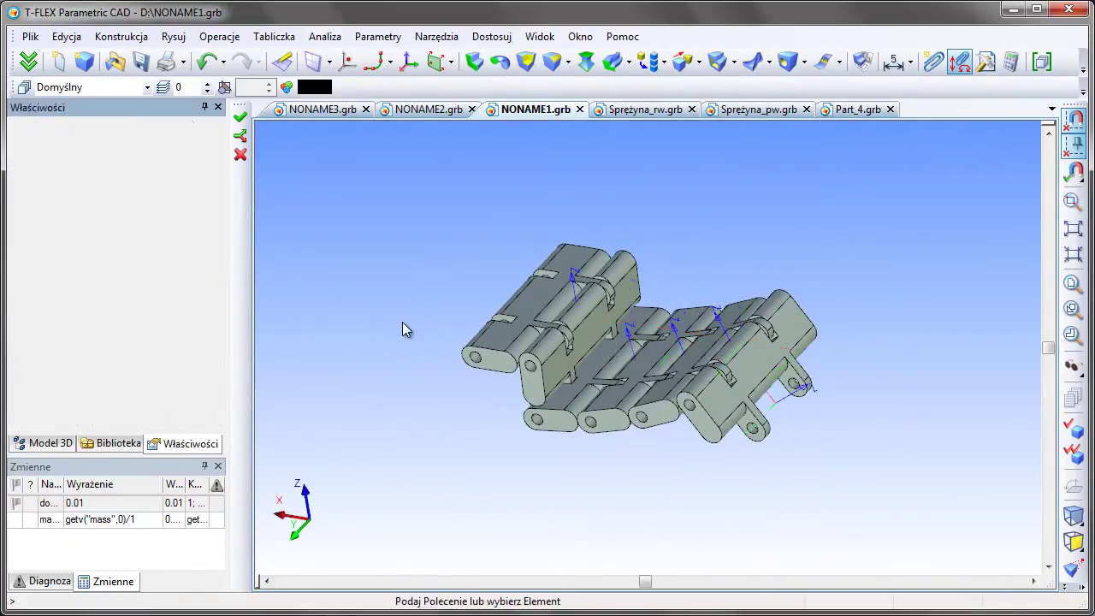
Step: Pull the chain links back nearly straight and apply the pose
{"action": "mouse_move", "coordinate": [480, 465]}
{"action": "middle_mouse_down"}
{"action": "mouse_move", "coordinate": [719, 297]}
{"action": "mouse_move", "coordinate": [745, 420]}
{"action": "middle_mouse_up"}
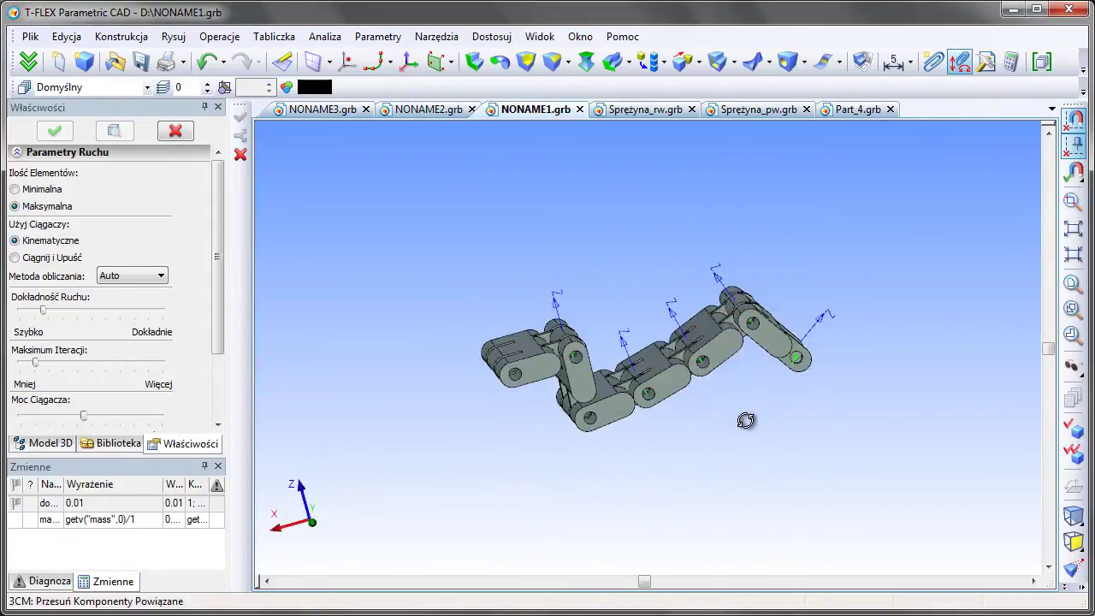
{"action": "mouse_move", "coordinate": [789, 323]}
{"action": "left_mouse_down"}
{"action": "mouse_move", "coordinate": [909, 265]}
{"action": "mouse_move", "coordinate": [1001, 196]}
{"action": "mouse_move", "coordinate": [926, 203]}
{"action": "left_mouse_up"}
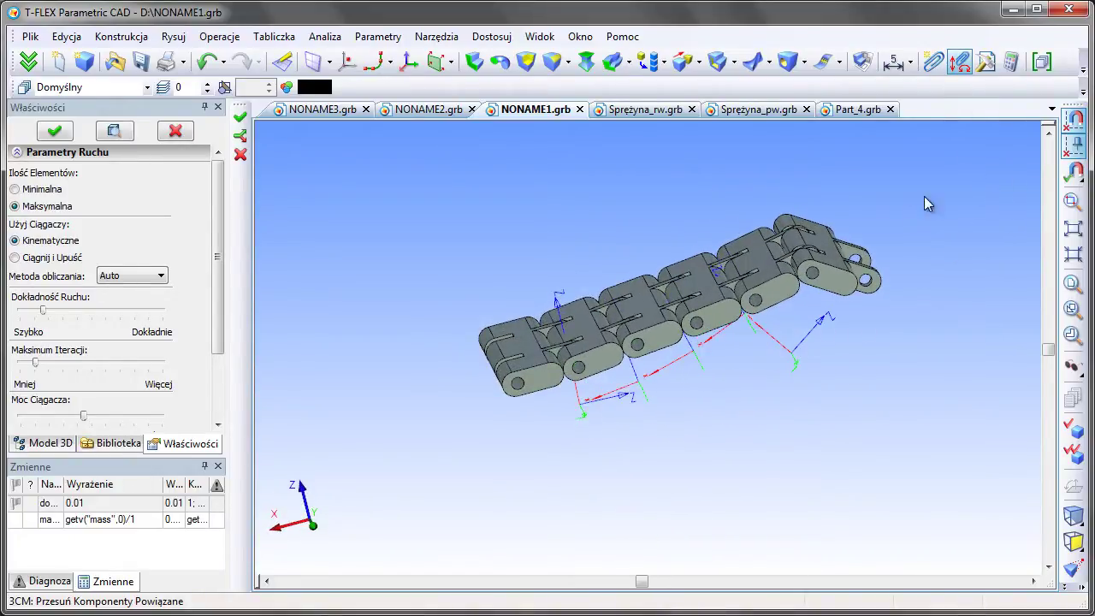
{"action": "left_click", "coordinate": [65, 127]}
{"action": "middle_click_drag", "start_coordinate": [461, 244], "coordinate": [485, 282]}
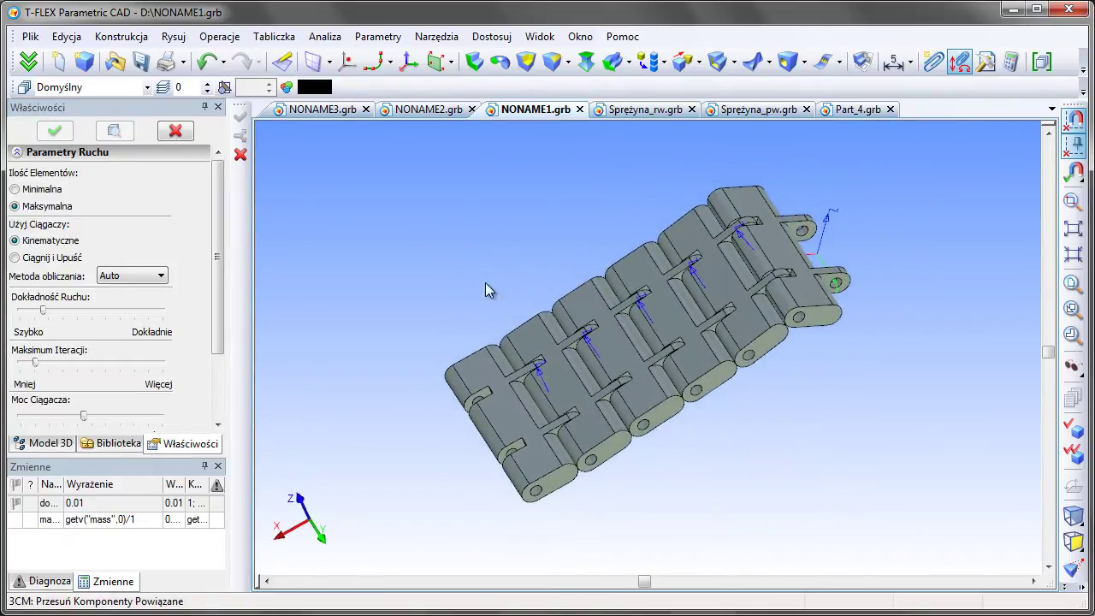
Step: In Sprężyna_rw, seat Spring.grb fragments on the first two posts' bottom disks
{"action": "left_click", "coordinate": [624, 114]}
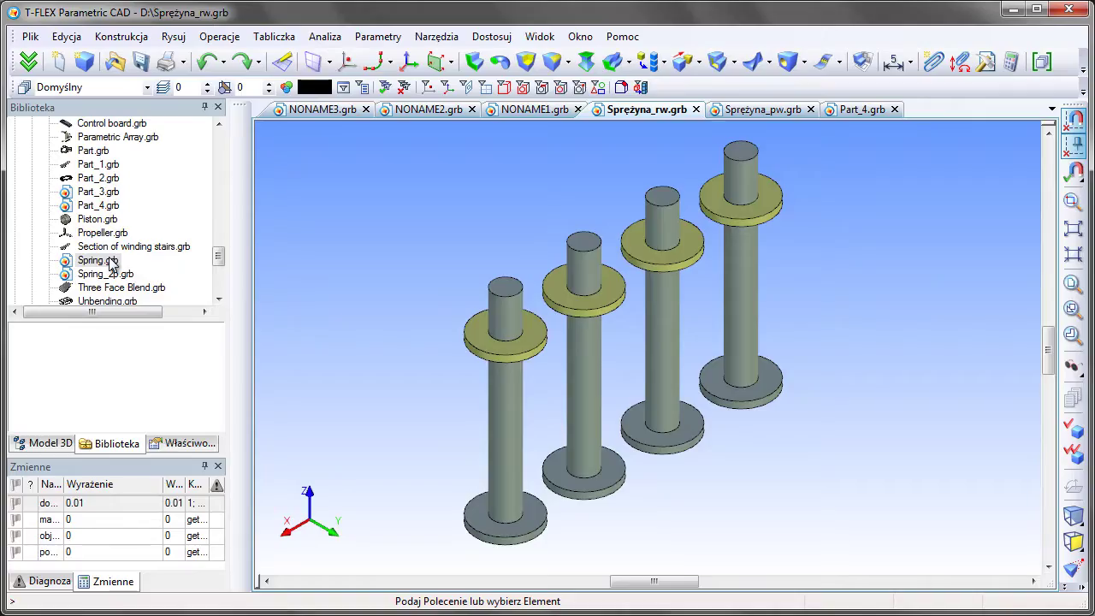
{"action": "left_click", "coordinate": [103, 261]}
{"action": "right_click", "coordinate": [103, 261]}
{"action": "left_click", "coordinate": [188, 283]}
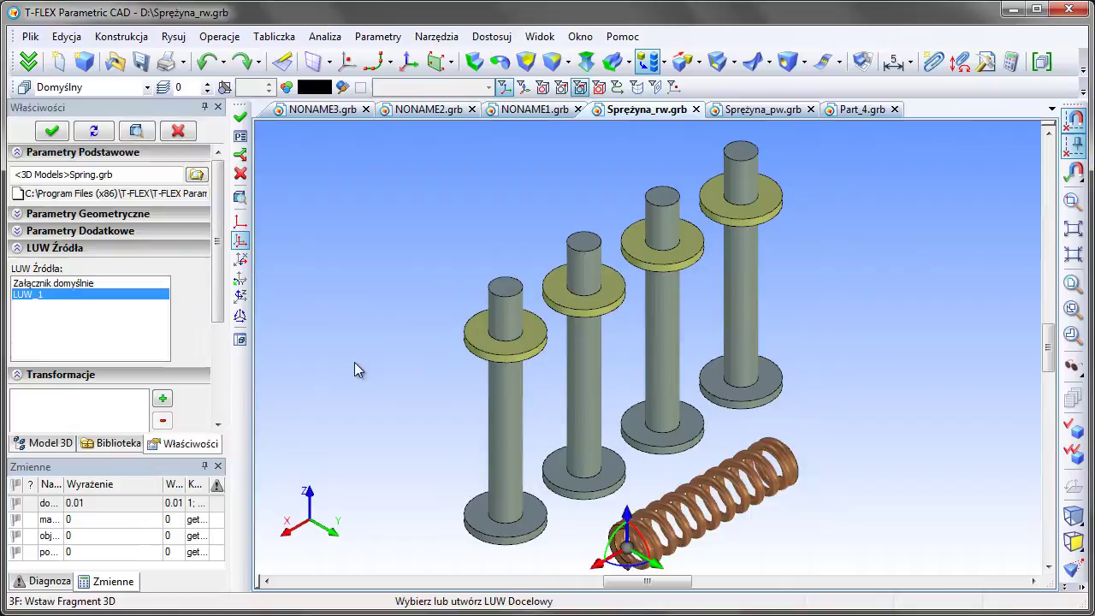
{"action": "left_click", "coordinate": [470, 506]}
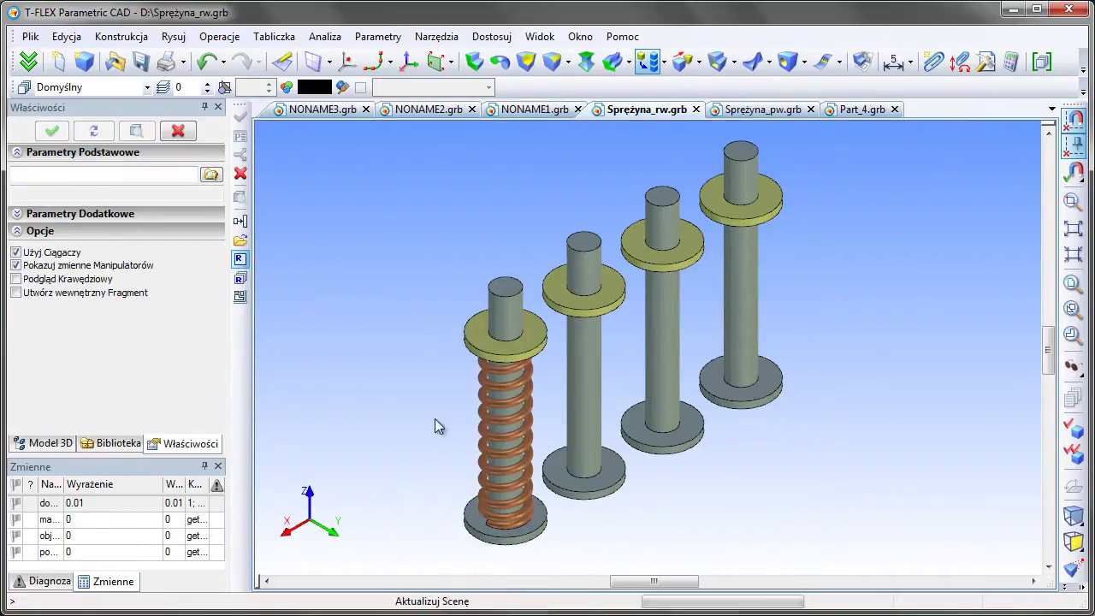
{"action": "left_click", "coordinate": [585, 466]}
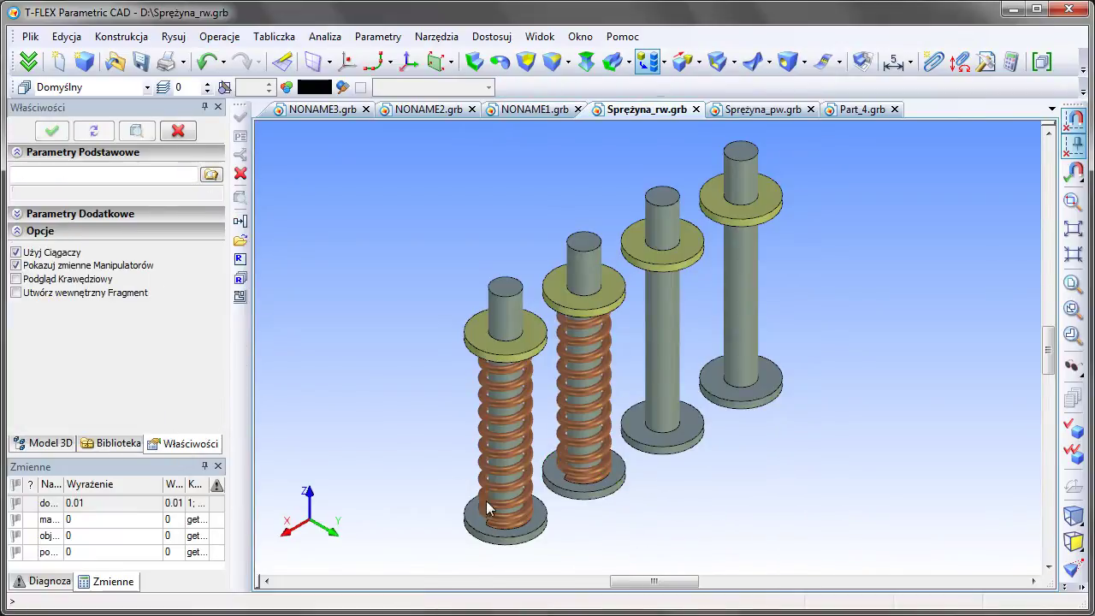
Step: Add springs to the third and fourth posts, then switch to the Sprężyna_pw document
{"action": "left_click", "coordinate": [241, 261]}
{"action": "left_click", "coordinate": [660, 421]}
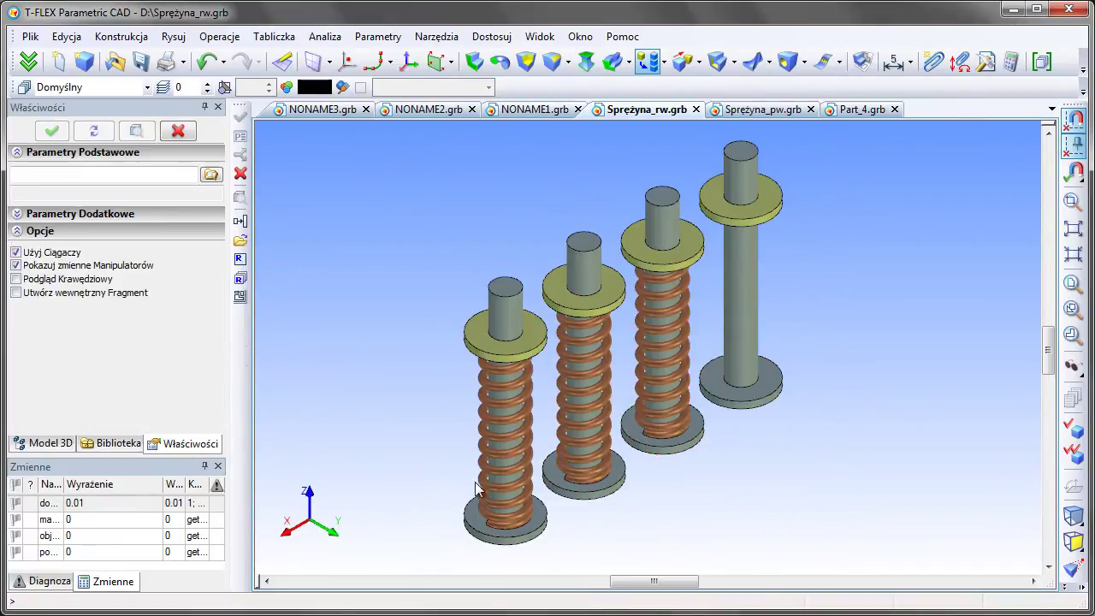
{"action": "left_click", "coordinate": [240, 263]}
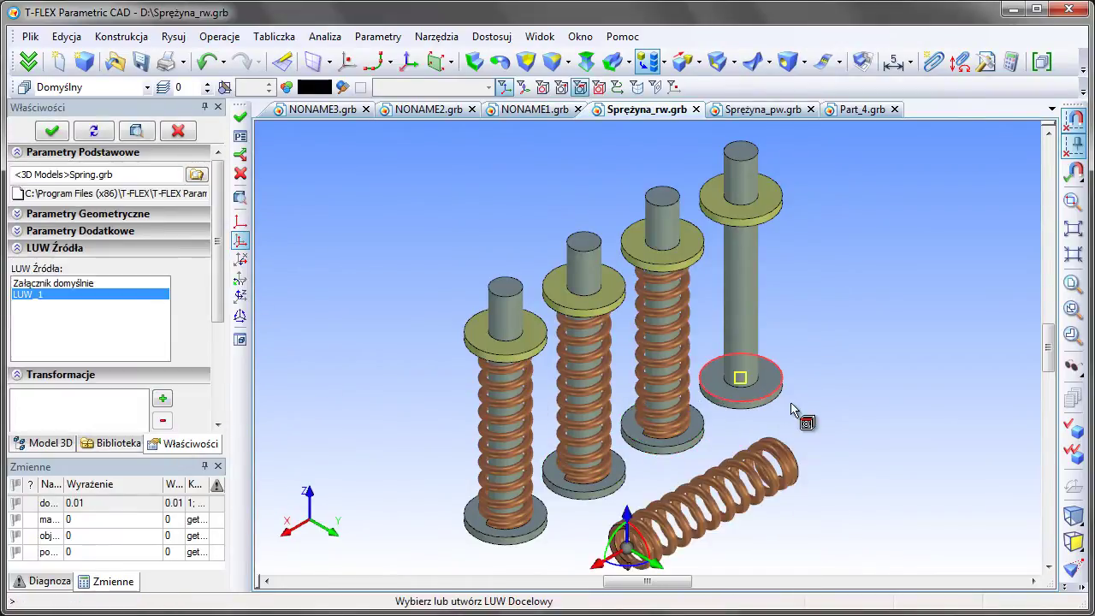
{"action": "left_click", "coordinate": [793, 411]}
{"action": "key", "text": "Escape"}
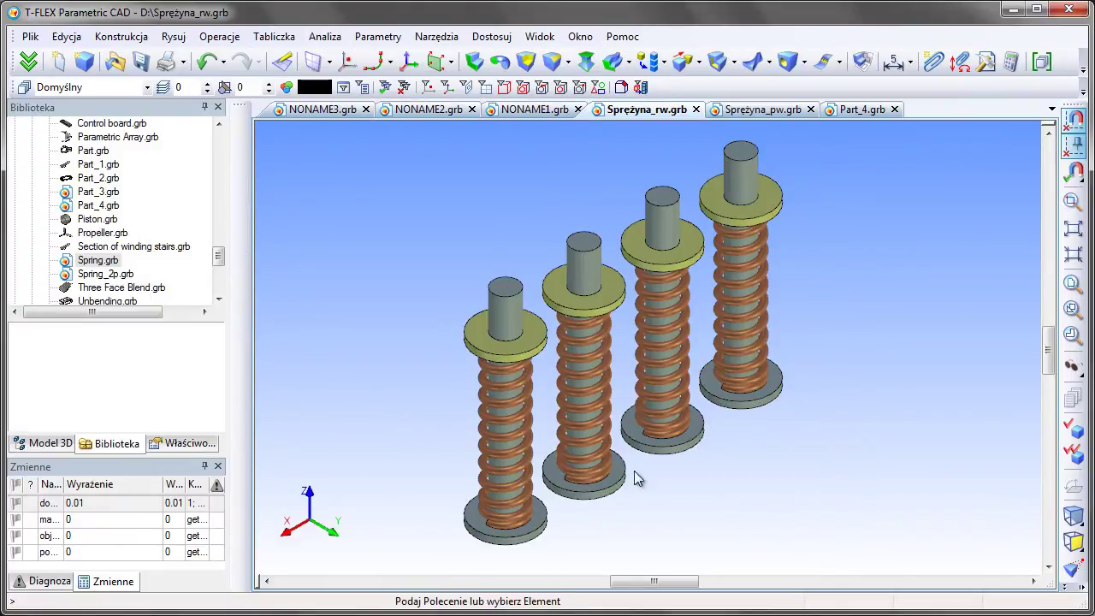
{"action": "mouse_move", "coordinate": [633, 471]}
{"action": "middle_mouse_down"}
{"action": "mouse_move", "coordinate": [643, 538]}
{"action": "mouse_move", "coordinate": [648, 520]}
{"action": "middle_mouse_up"}
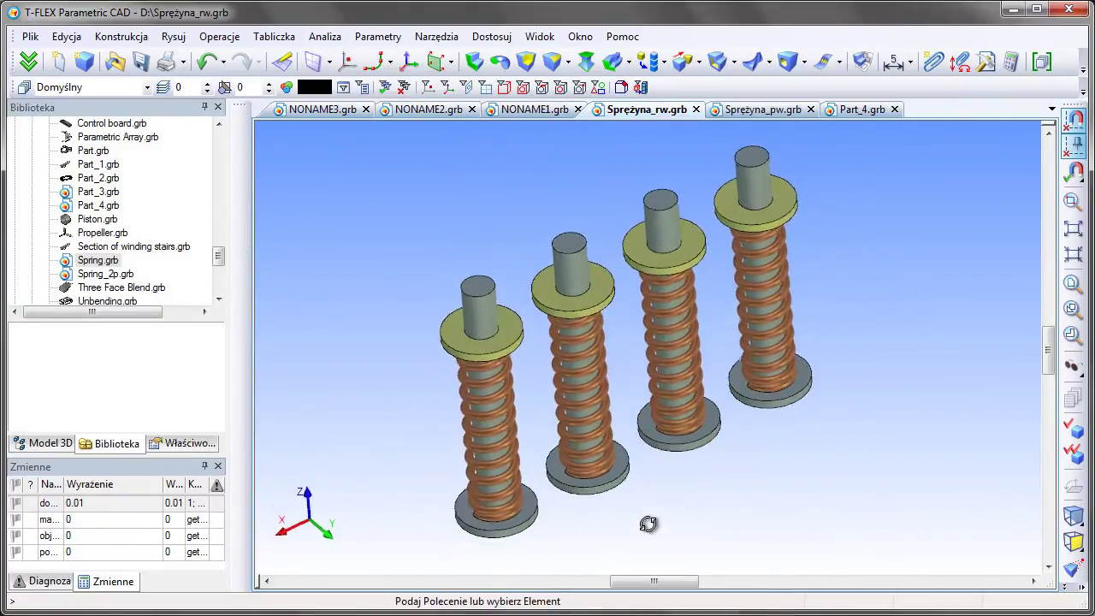
{"action": "left_click", "coordinate": [749, 112]}
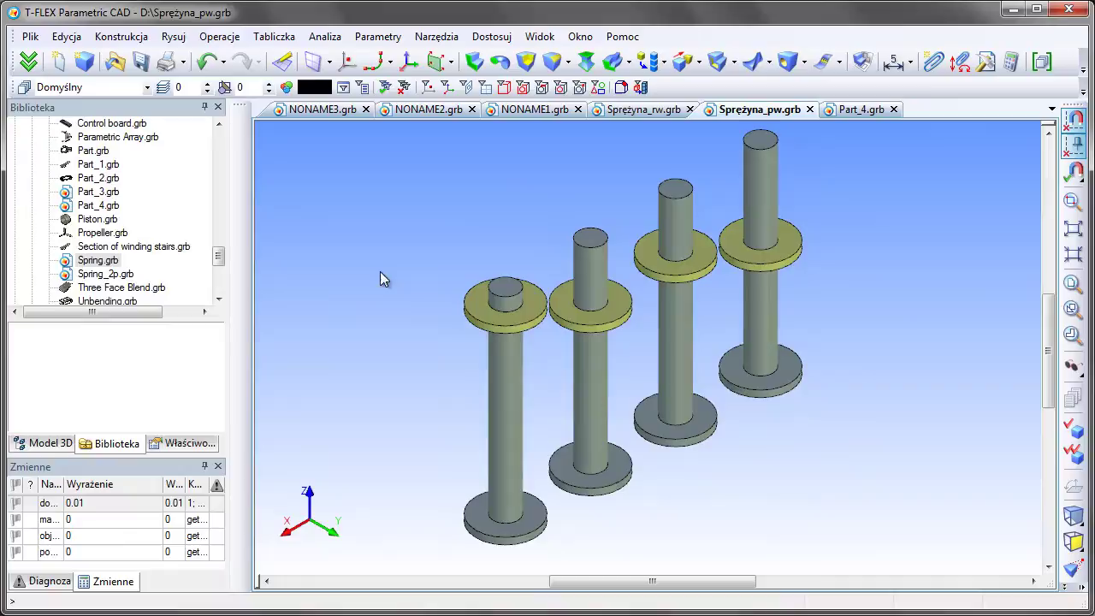
Step: Insert Spring_2p.grb coils between washer and base on all four posts
{"action": "left_click", "coordinate": [124, 274]}
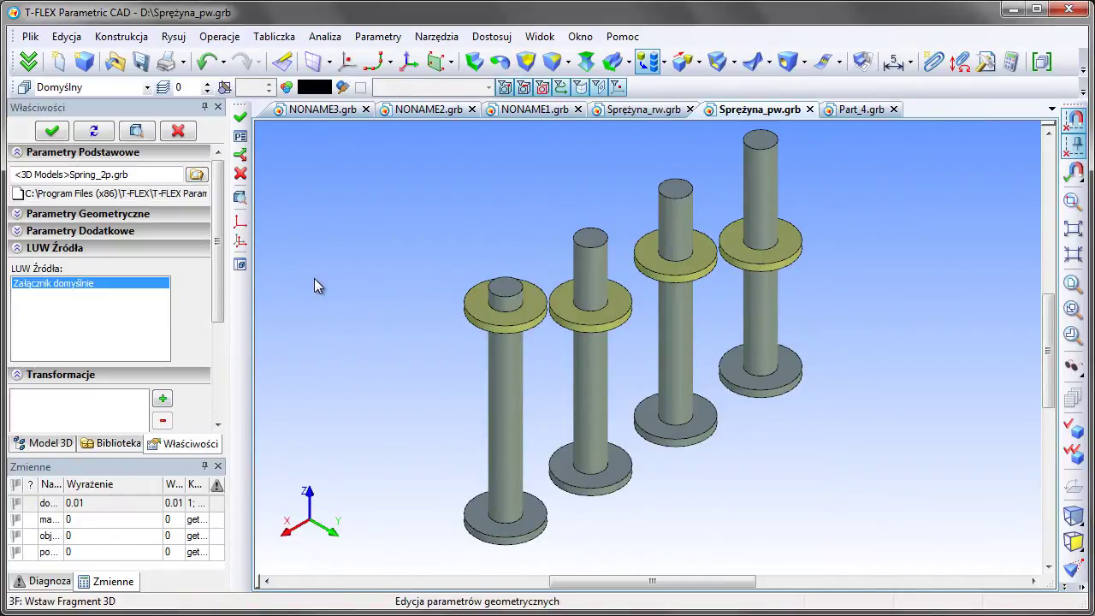
{"action": "left_click", "coordinate": [470, 331]}
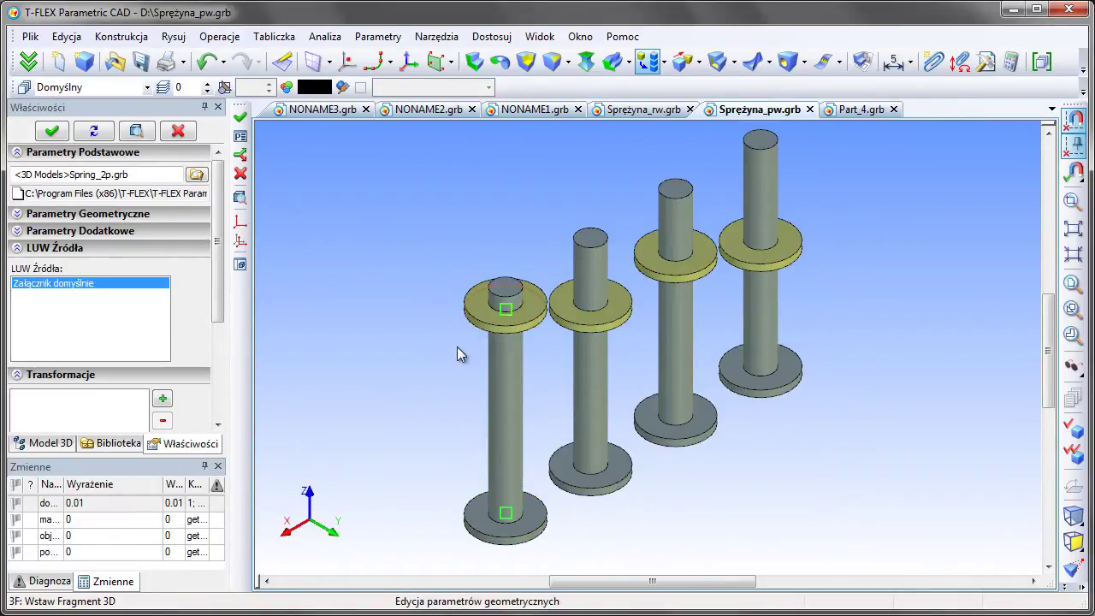
{"action": "left_click", "coordinate": [606, 507]}
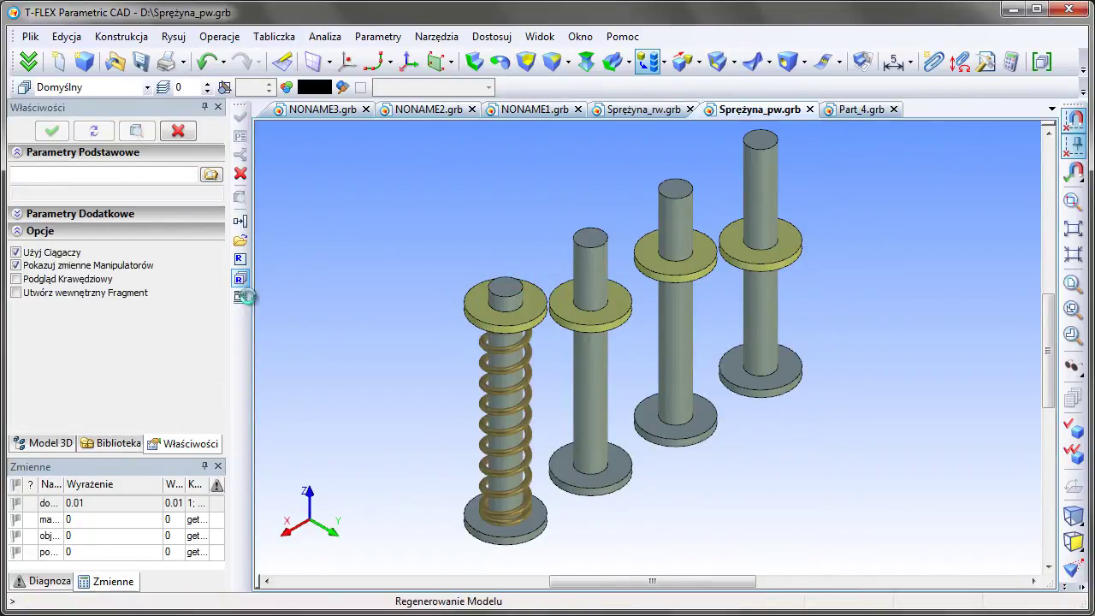
{"action": "left_click", "coordinate": [738, 495]}
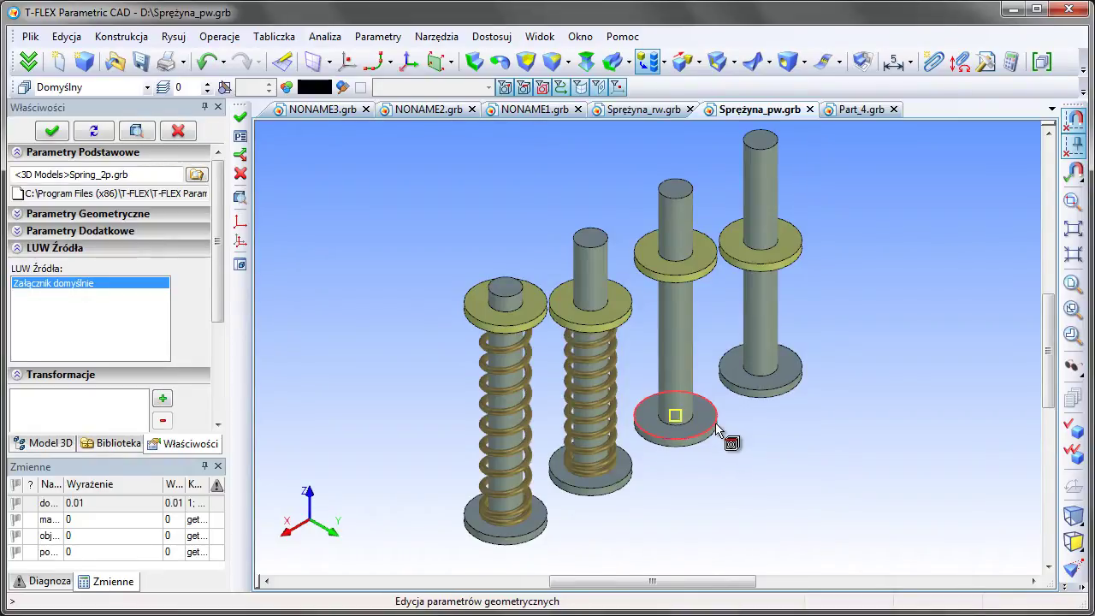
{"action": "left_click", "coordinate": [693, 286]}
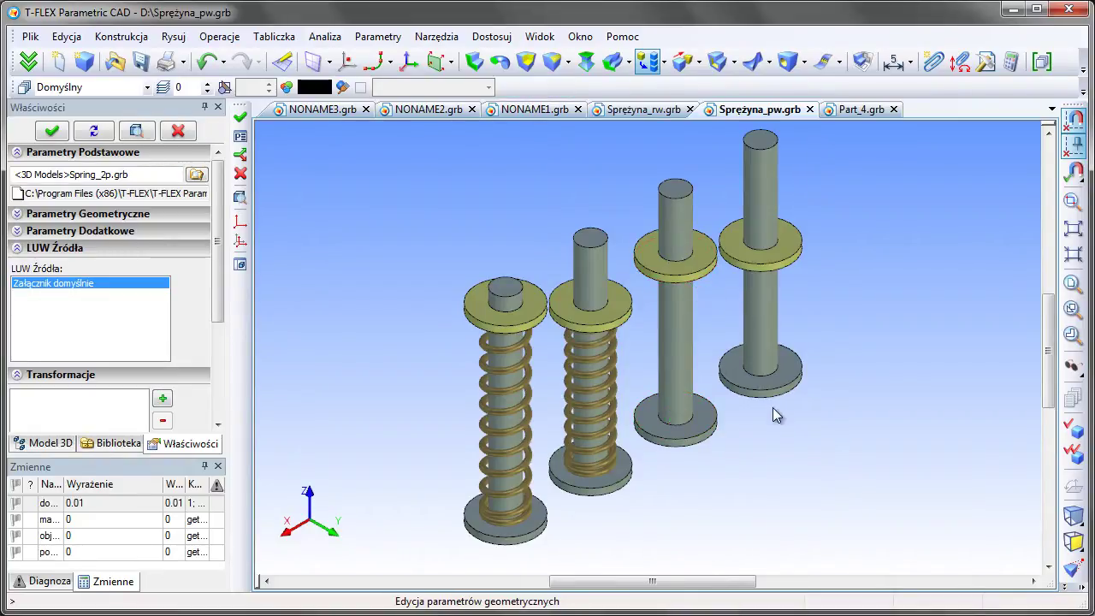
{"action": "left_click", "coordinate": [784, 270]}
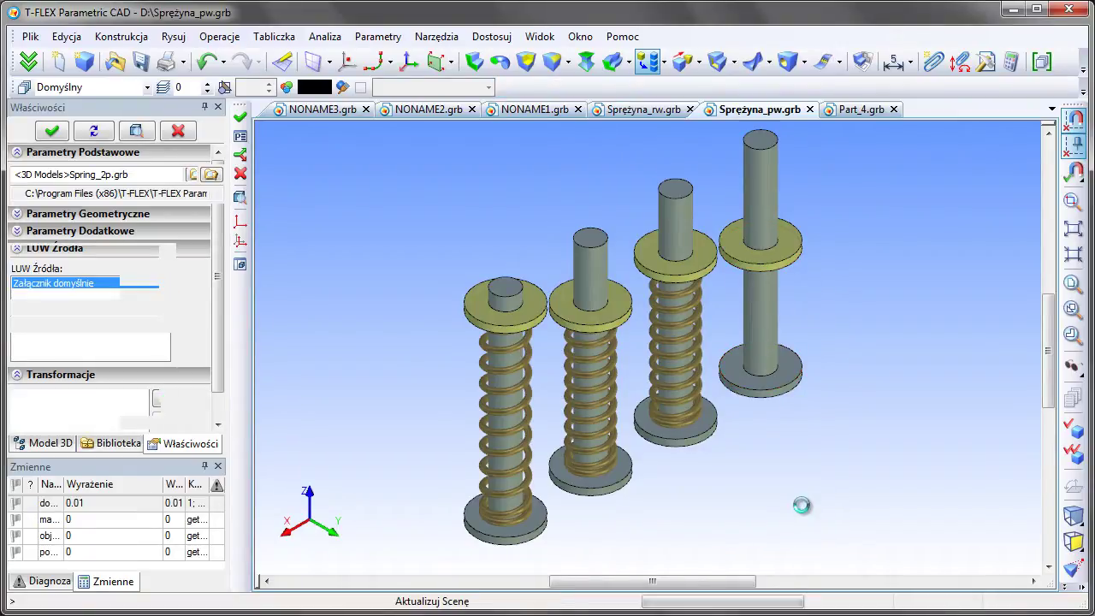
{"action": "left_click", "coordinate": [178, 132]}
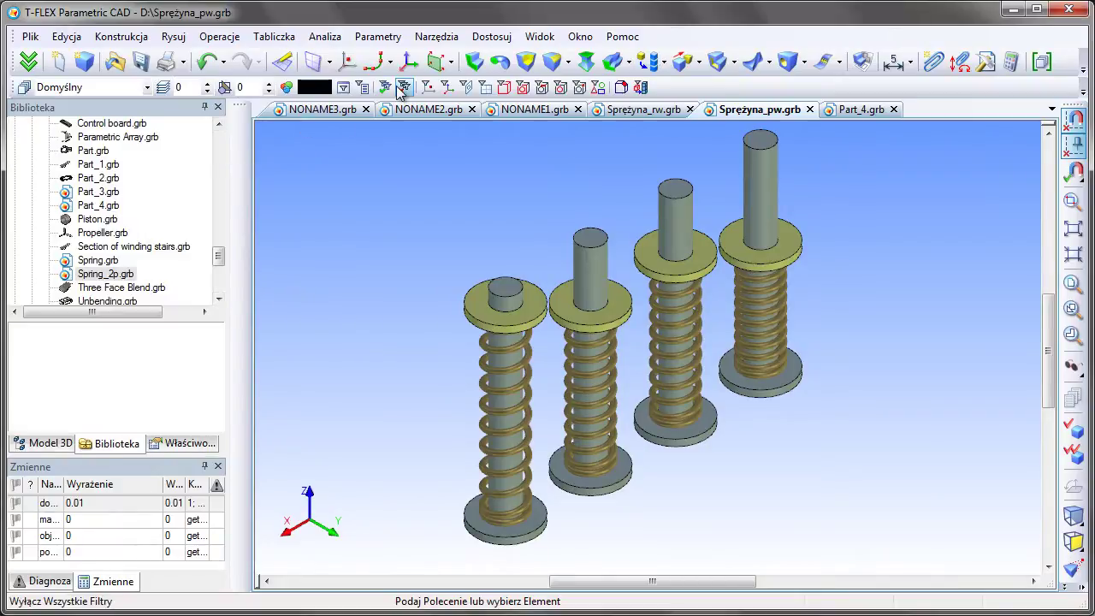
Step: Turn to a front view and slide the first washer down its post with Transformuj
{"action": "right_click_drag", "start_coordinate": [576, 336], "coordinate": [613, 373]}
{"action": "mouse_move", "coordinate": [545, 229]}
{"action": "middle_mouse_down"}
{"action": "mouse_move", "coordinate": [640, 436]}
{"action": "mouse_move", "coordinate": [675, 454]}
{"action": "mouse_move", "coordinate": [464, 403]}
{"action": "mouse_move", "coordinate": [399, 405]}
{"action": "mouse_move", "coordinate": [398, 430]}
{"action": "mouse_move", "coordinate": [402, 402]}
{"action": "middle_mouse_up"}
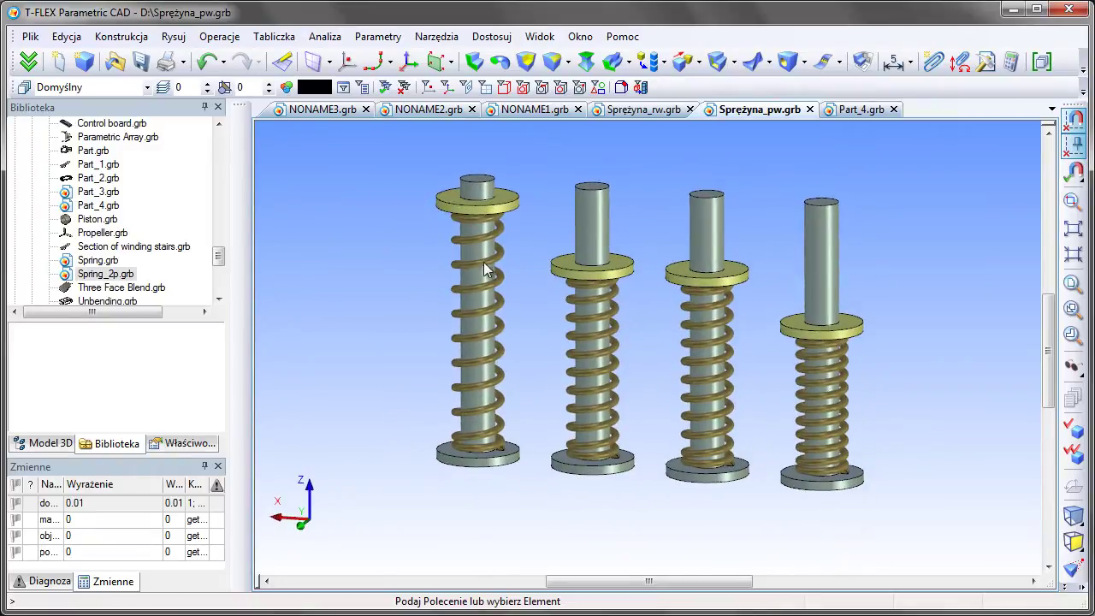
{"action": "left_click", "coordinate": [502, 89]}
{"action": "right_click", "coordinate": [512, 203]}
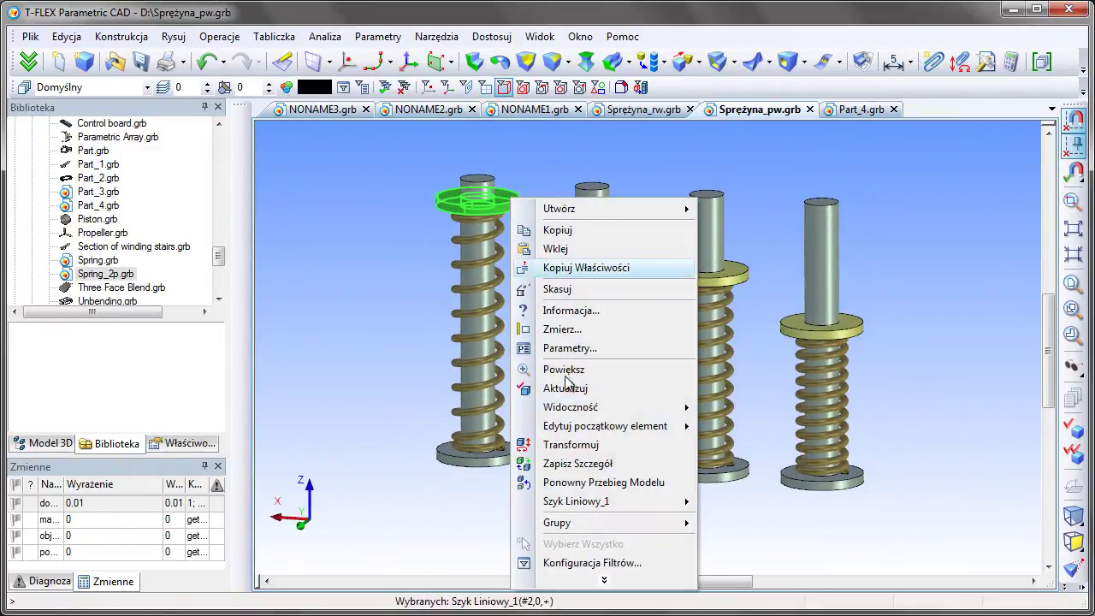
{"action": "left_click", "coordinate": [552, 443]}
{"action": "left_click_drag", "start_coordinate": [486, 181], "coordinate": [476, 274]}
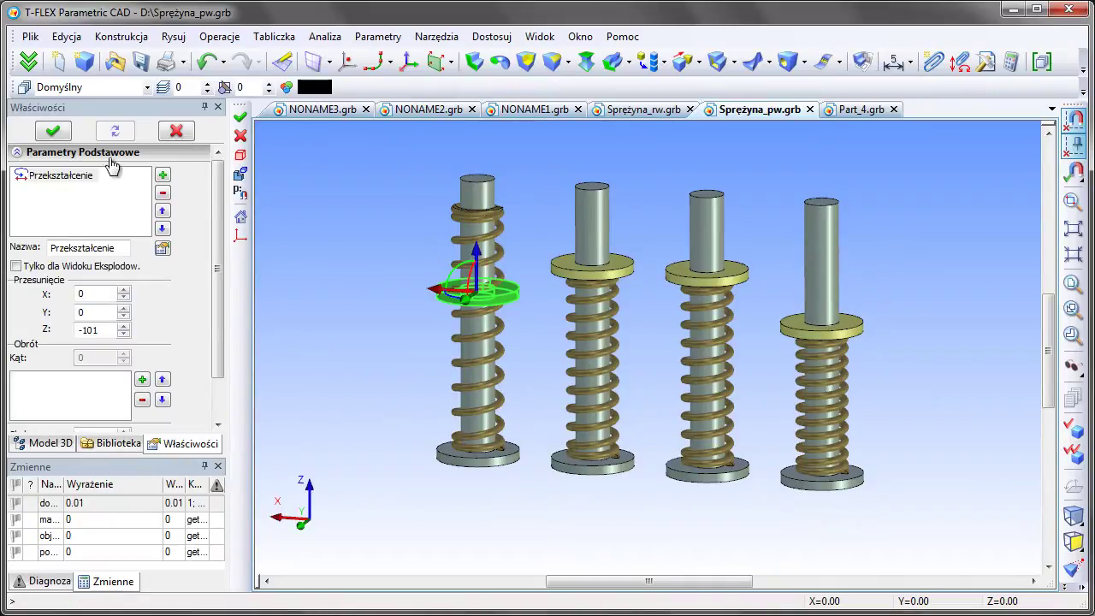
{"action": "key", "text": "Return"}
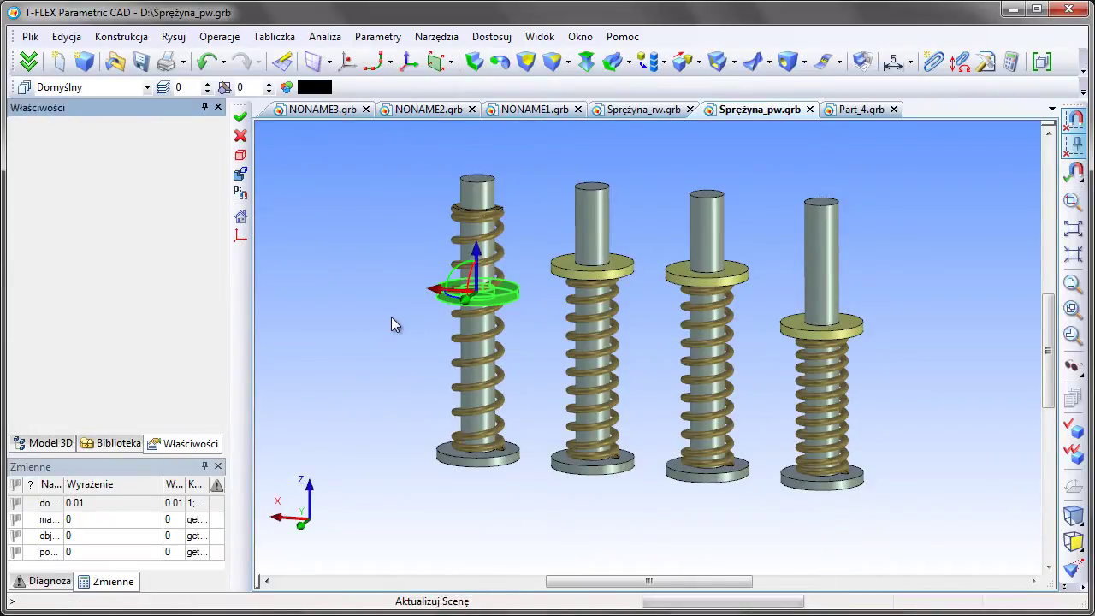
Step: Raise the second washer and lower the third washer to Z -169.99
{"action": "right_click", "coordinate": [618, 270]}
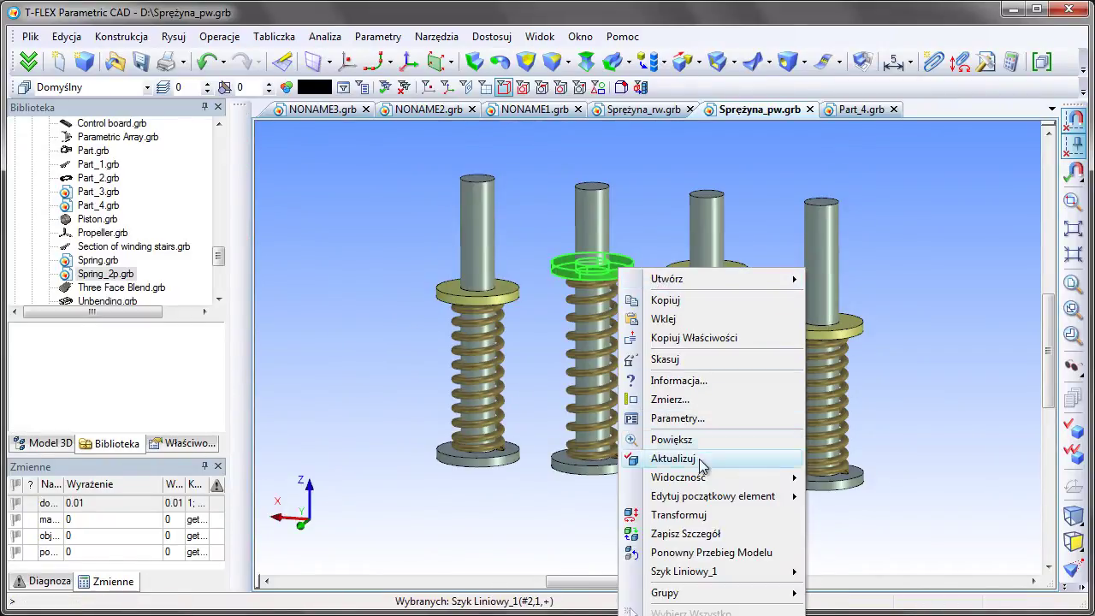
{"action": "left_click", "coordinate": [678, 514]}
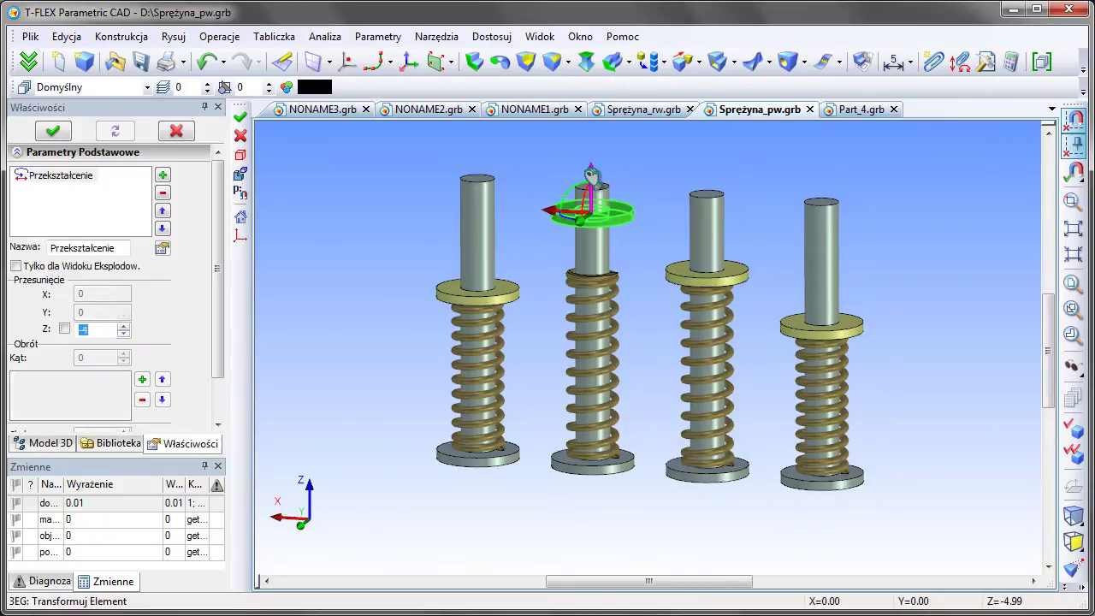
{"action": "left_click", "coordinate": [53, 130]}
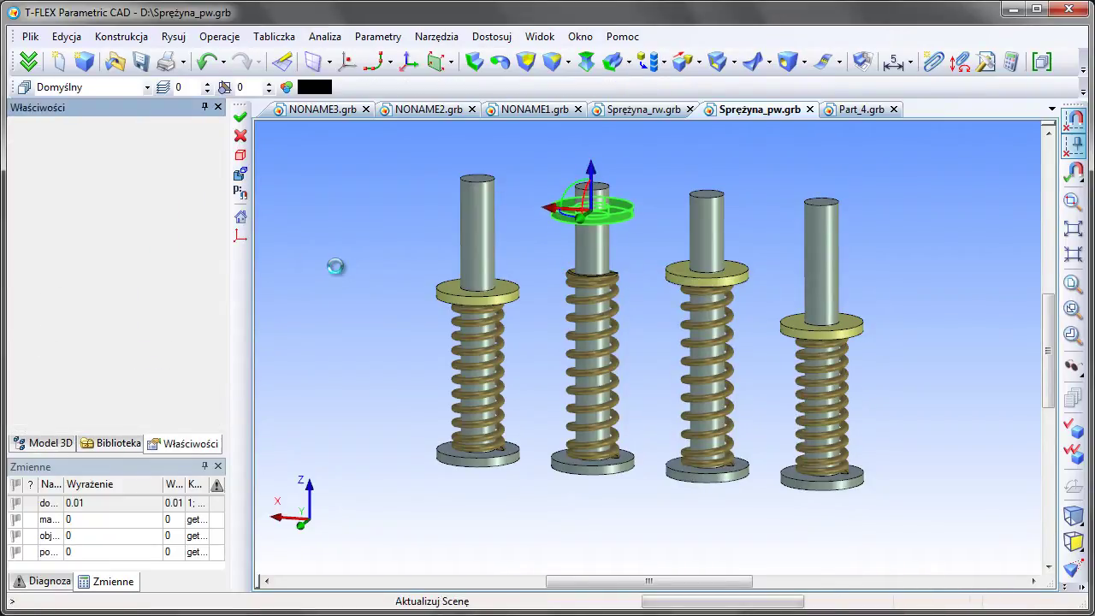
{"action": "right_click", "coordinate": [673, 272]}
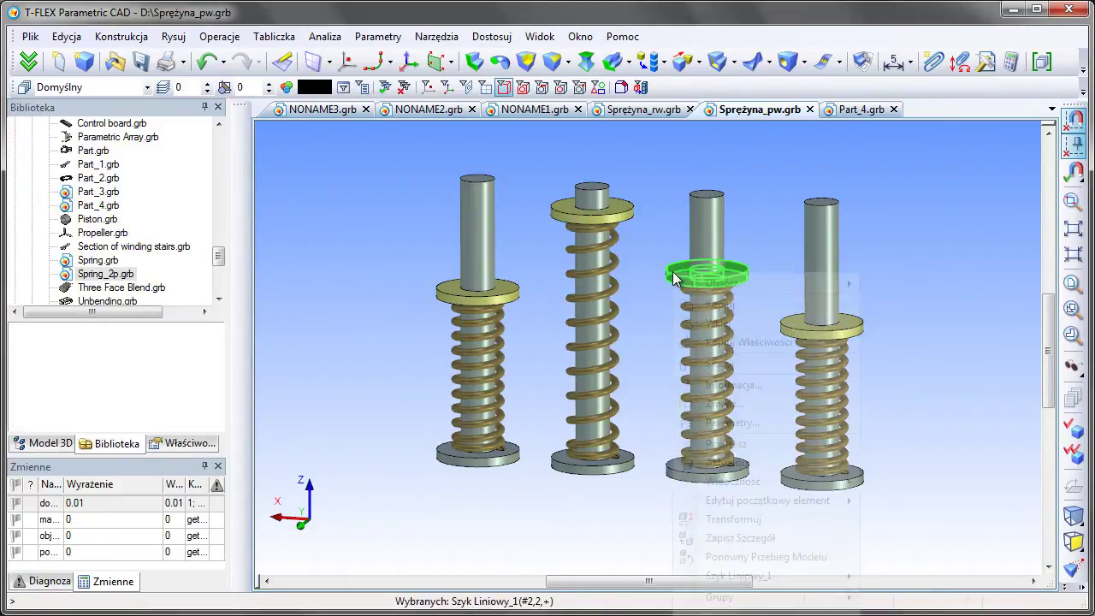
{"action": "left_click", "coordinate": [727, 519]}
{"action": "left_click_drag", "start_coordinate": [701, 244], "coordinate": [620, 298]}
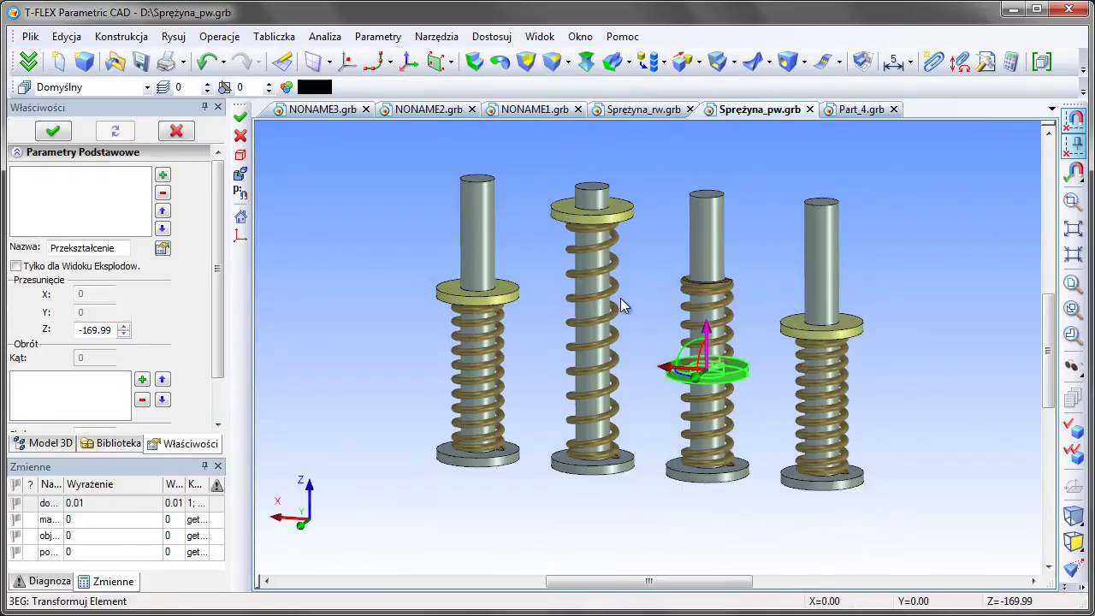
{"action": "left_click", "coordinate": [53, 130]}
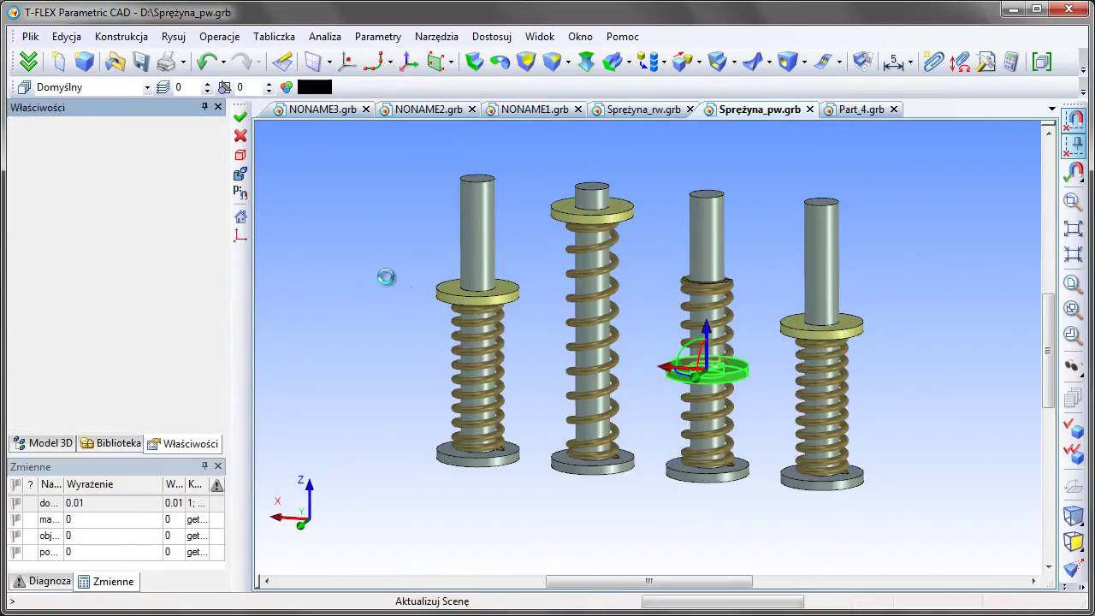
{"action": "right_click_drag", "start_coordinate": [604, 538], "coordinate": [558, 523]}
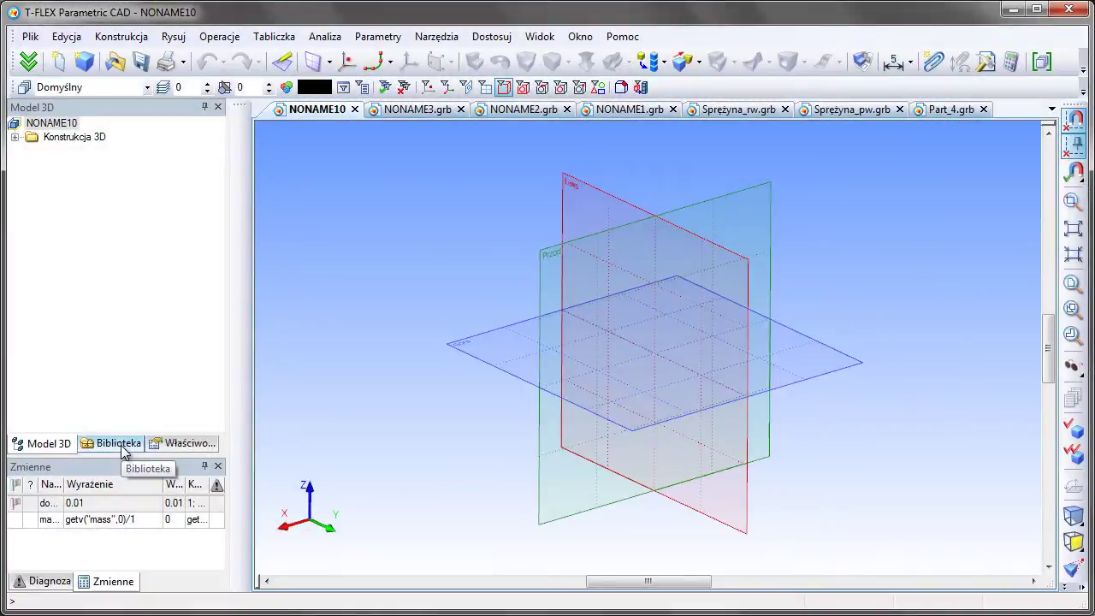
Step: Insert the first Part_4.grb link at the origin of NONAME10
{"action": "left_click", "coordinate": [124, 442]}
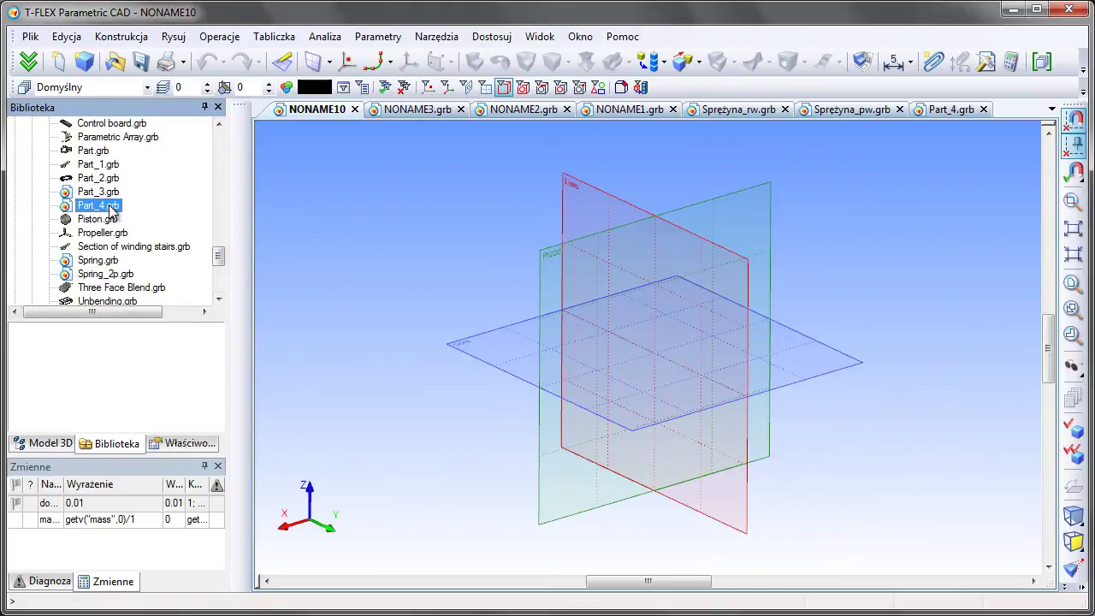
{"action": "scroll", "coordinate": [657, 299], "scroll_direction": "up", "scroll_amount": 5}
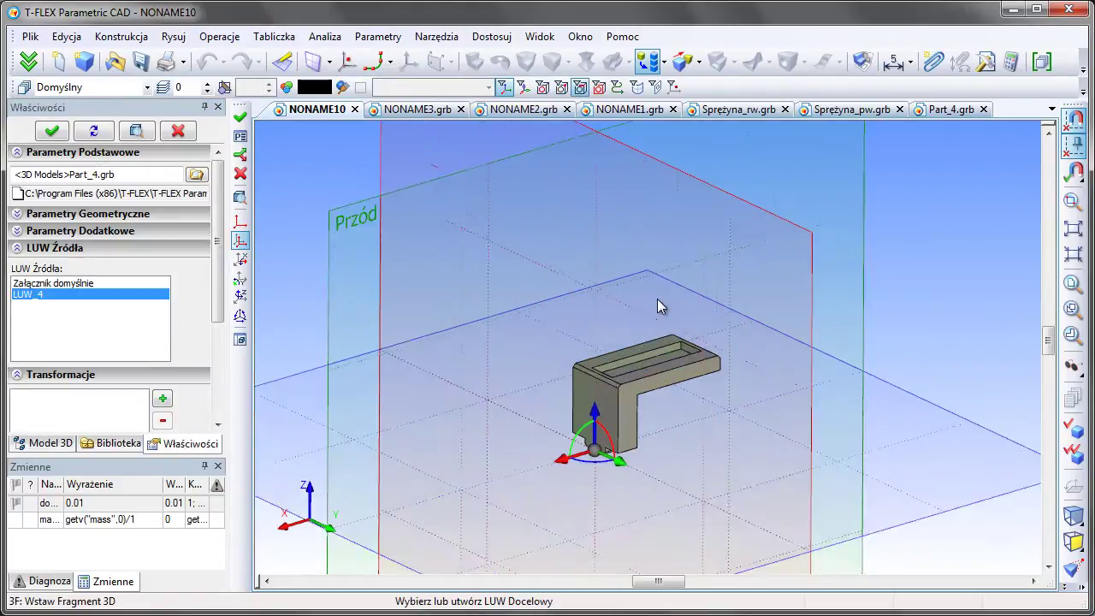
{"action": "scroll", "coordinate": [656, 301], "scroll_direction": "up", "scroll_amount": 2}
{"action": "left_click", "coordinate": [52, 130]}
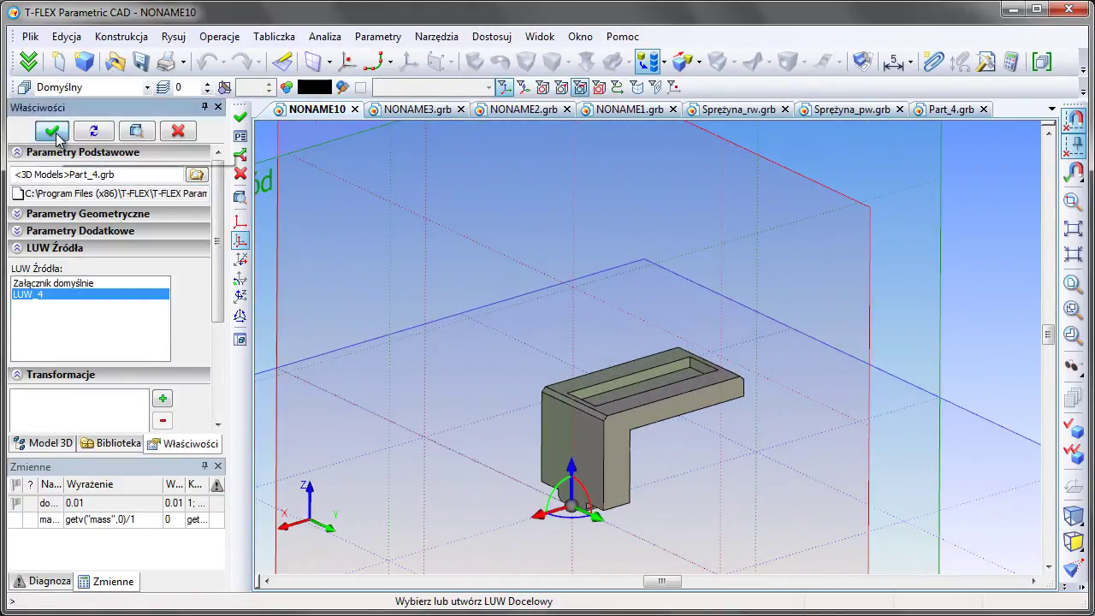
Step: Attach further Part_4 copies, each to the previous link's top LUW
{"action": "left_click", "coordinate": [240, 262]}
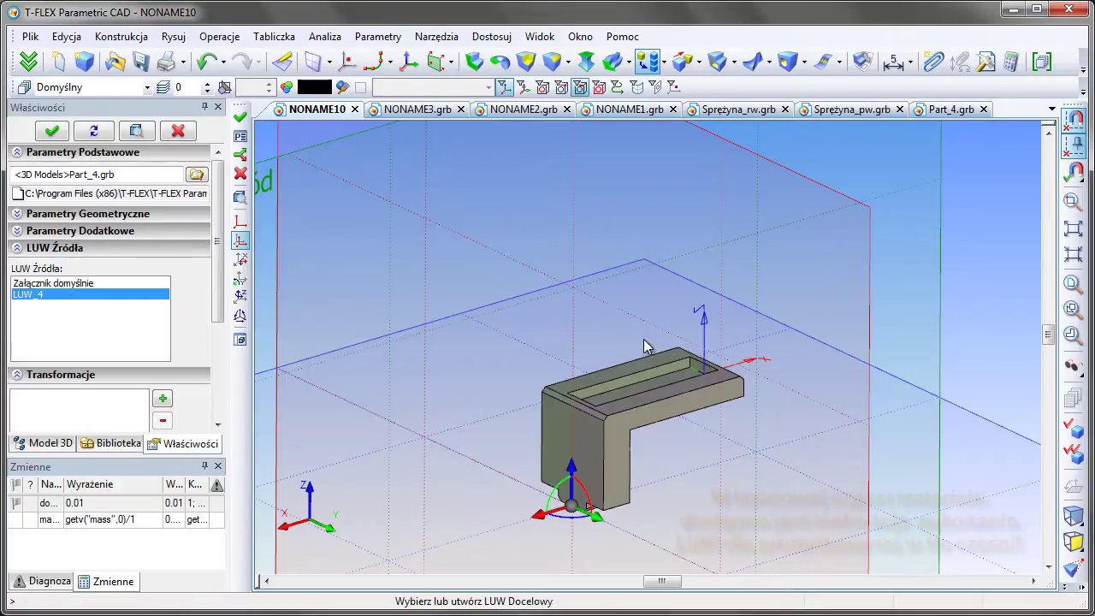
{"action": "left_click", "coordinate": [616, 375]}
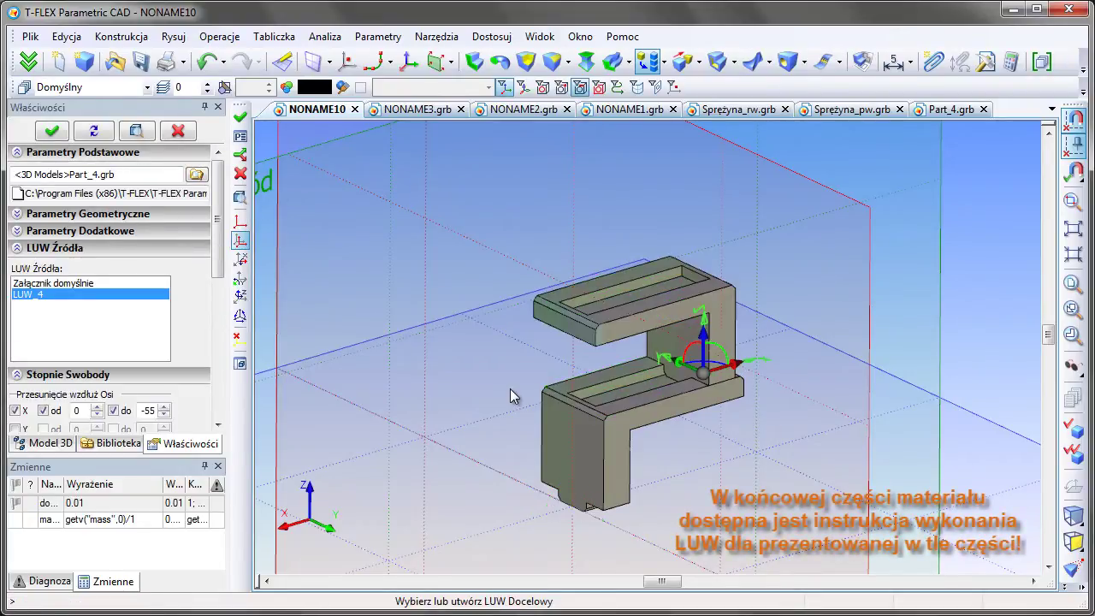
{"action": "left_click", "coordinate": [63, 132]}
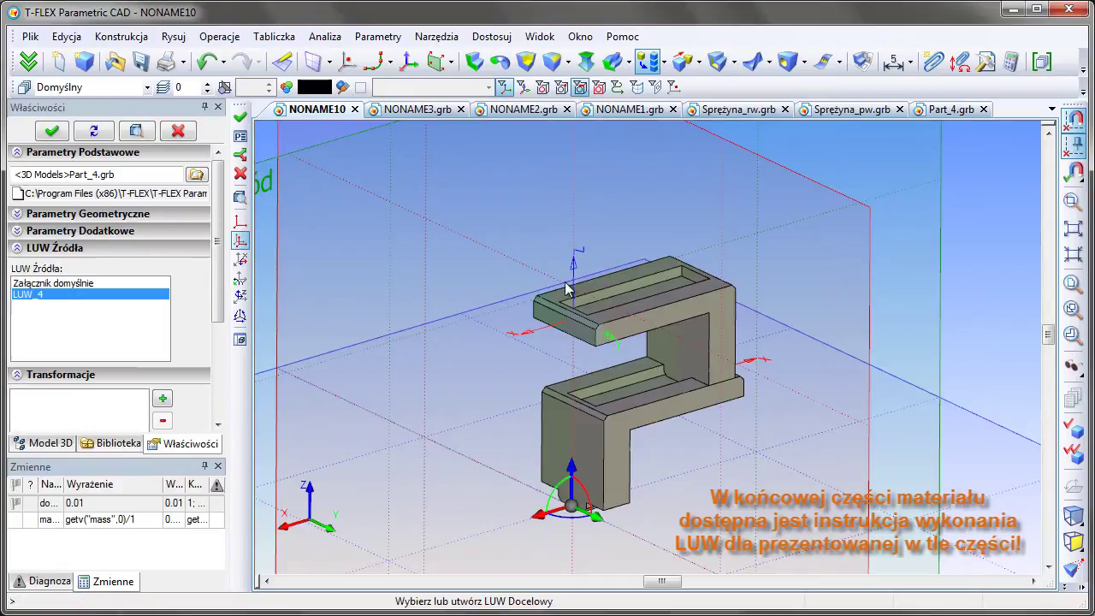
{"action": "left_click", "coordinate": [619, 302]}
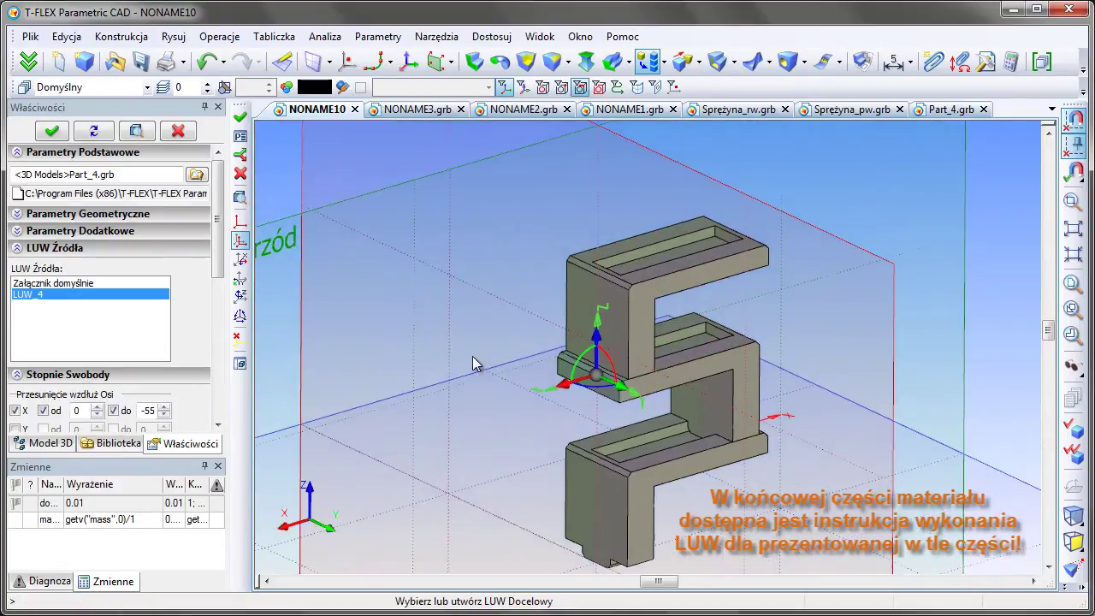
{"action": "left_click", "coordinate": [56, 131]}
{"action": "left_click", "coordinate": [608, 253]}
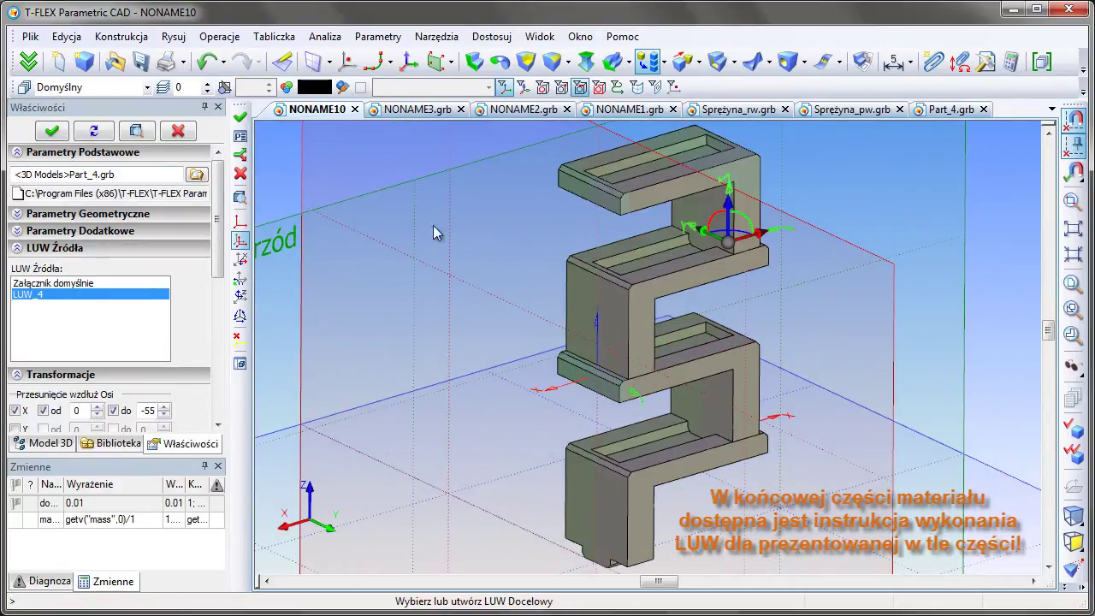
{"action": "left_click", "coordinate": [56, 133]}
{"action": "left_click", "coordinate": [178, 130]}
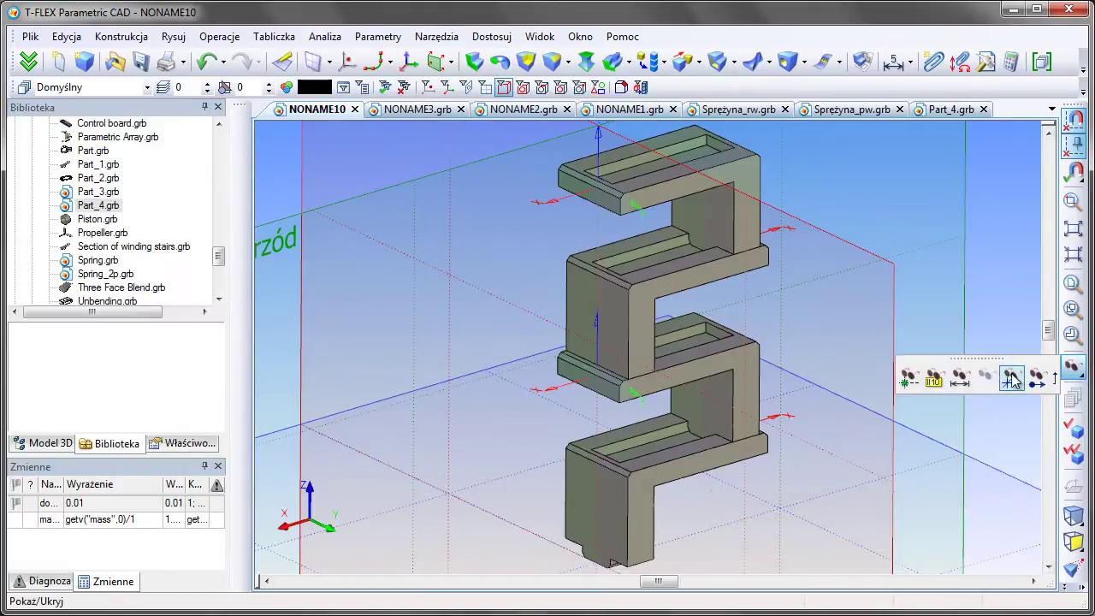
Step: Orbit and zoom the stacked links, then trial-move the chain with Move Related Components and cancel
{"action": "mouse_move", "coordinate": [906, 377]}
{"action": "middle_mouse_down"}
{"action": "mouse_move", "coordinate": [741, 453]}
{"action": "mouse_move", "coordinate": [562, 386]}
{"action": "mouse_move", "coordinate": [682, 168]}
{"action": "mouse_move", "coordinate": [693, 462]}
{"action": "mouse_move", "coordinate": [545, 384]}
{"action": "mouse_move", "coordinate": [587, 420]}
{"action": "mouse_move", "coordinate": [625, 398]}
{"action": "middle_mouse_up"}
{"action": "scroll", "coordinate": [625, 399], "scroll_direction": "up", "scroll_amount": 2}
{"action": "scroll", "coordinate": [544, 406], "scroll_direction": "up", "scroll_amount": 1}
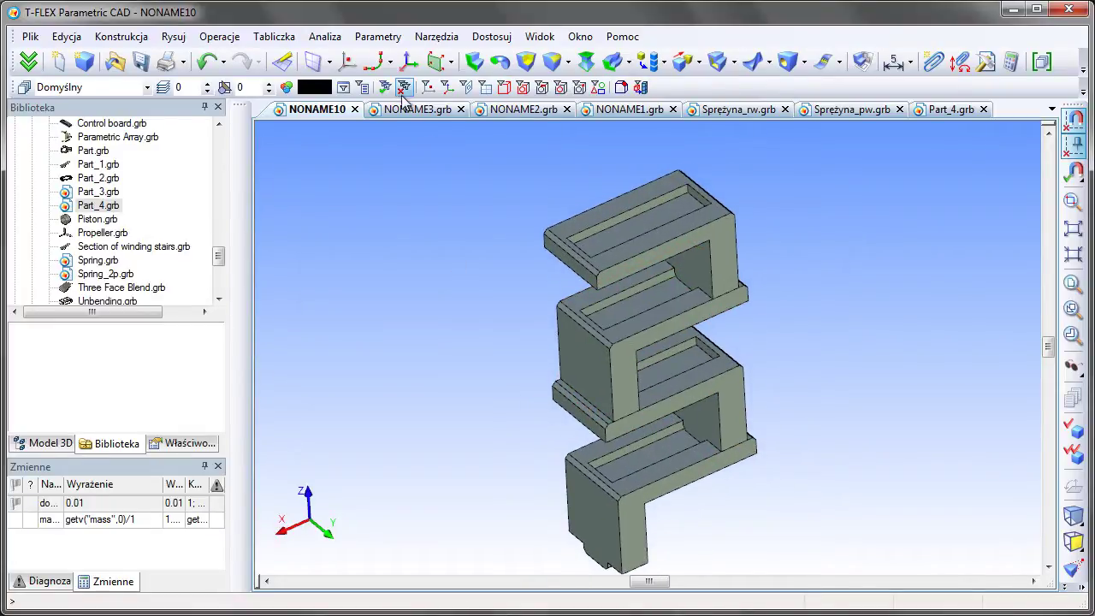
{"action": "left_click", "coordinate": [967, 70]}
{"action": "mouse_move", "coordinate": [673, 237]}
{"action": "left_mouse_down"}
{"action": "mouse_move", "coordinate": [701, 209]}
{"action": "mouse_move", "coordinate": [673, 214]}
{"action": "left_mouse_up"}
{"action": "left_click", "coordinate": [240, 154]}
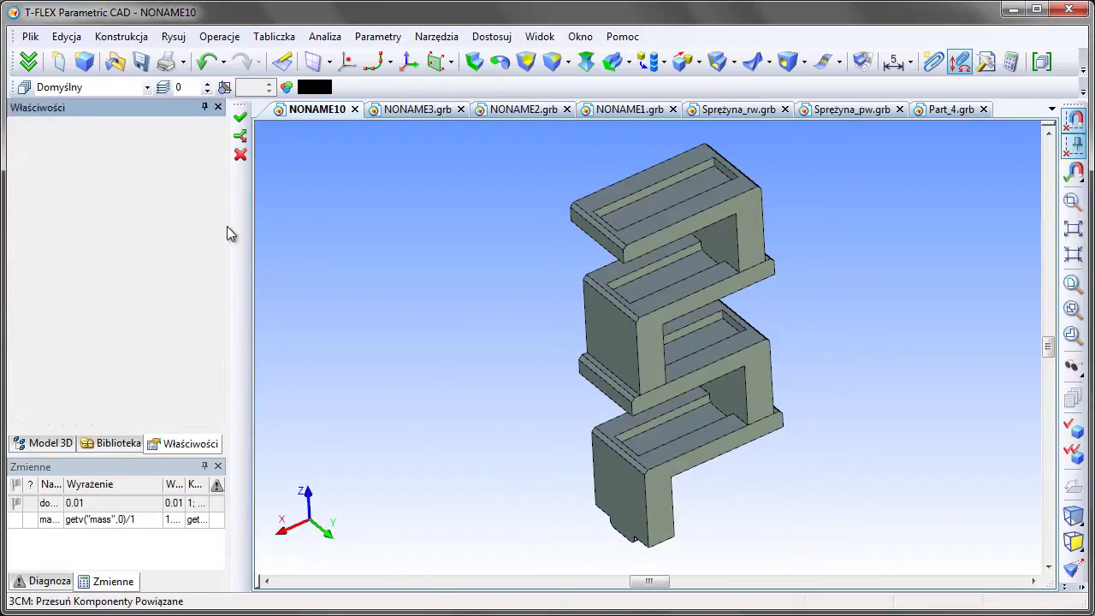
Step: With picking limited to fragments, rearrange the chain again, cancel, then show it isometric and fitted
{"action": "left_click", "coordinate": [504, 88]}
{"action": "right_click", "coordinate": [643, 495]}
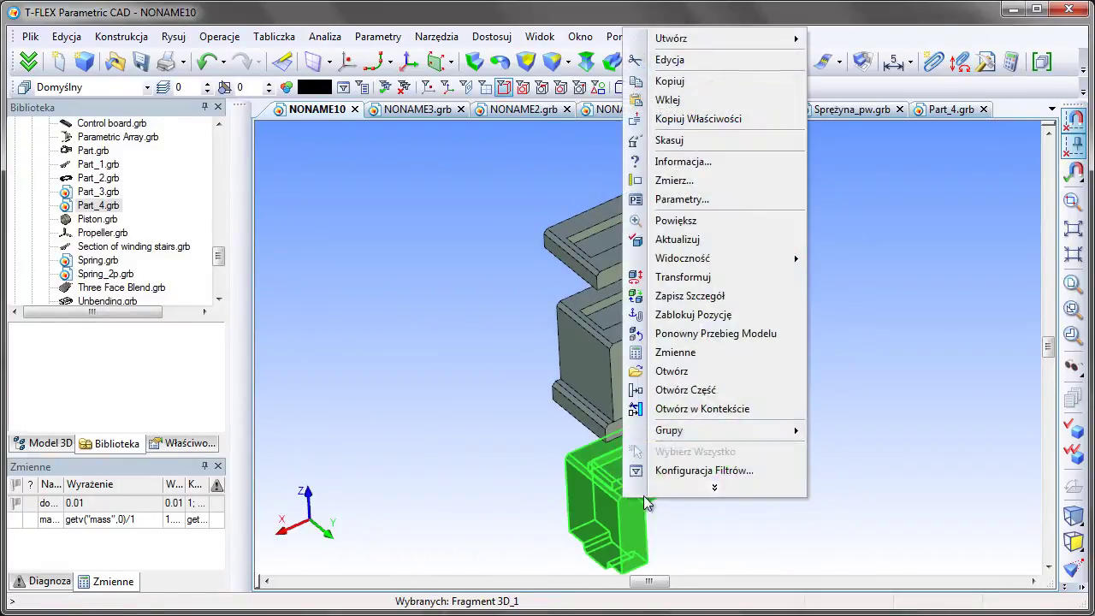
{"action": "left_click", "coordinate": [958, 161]}
{"action": "left_click", "coordinate": [959, 65]}
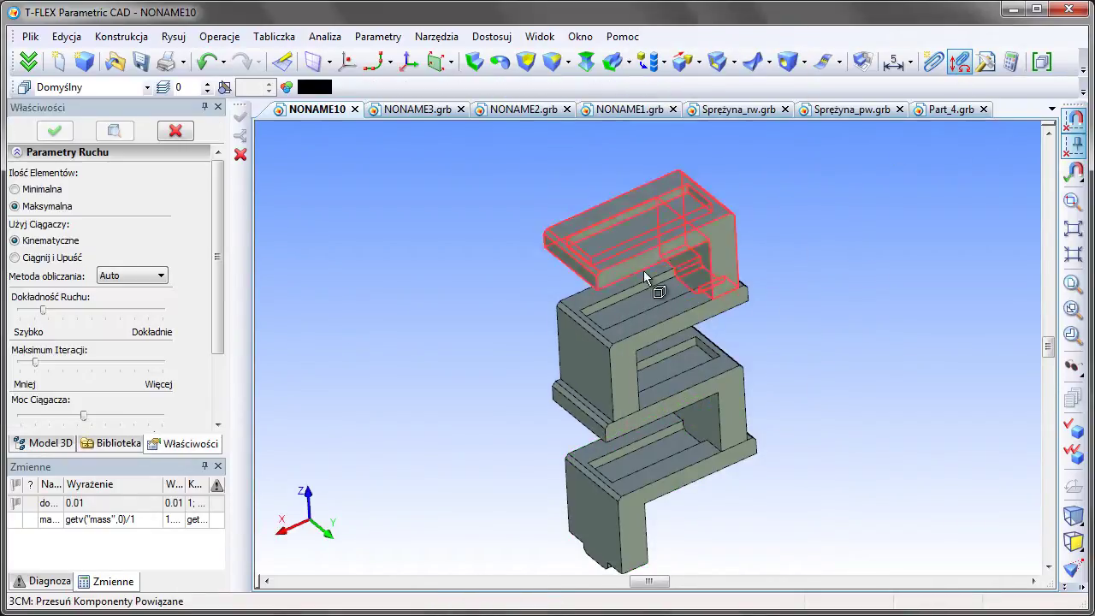
{"action": "mouse_move", "coordinate": [643, 270]}
{"action": "left_mouse_down"}
{"action": "mouse_move", "coordinate": [335, 423]}
{"action": "mouse_move", "coordinate": [901, 242]}
{"action": "mouse_move", "coordinate": [231, 521]}
{"action": "mouse_move", "coordinate": [790, 196]}
{"action": "mouse_move", "coordinate": [930, 182]}
{"action": "mouse_move", "coordinate": [624, 362]}
{"action": "mouse_move", "coordinate": [384, 454]}
{"action": "mouse_move", "coordinate": [1021, 162]}
{"action": "mouse_move", "coordinate": [389, 548]}
{"action": "mouse_move", "coordinate": [1050, 246]}
{"action": "mouse_move", "coordinate": [379, 508]}
{"action": "left_mouse_up"}
{"action": "mouse_move", "coordinate": [513, 298]}
{"action": "middle_mouse_down"}
{"action": "mouse_move", "coordinate": [866, 197]}
{"action": "mouse_move", "coordinate": [513, 232]}
{"action": "mouse_move", "coordinate": [587, 505]}
{"action": "mouse_move", "coordinate": [604, 436]}
{"action": "mouse_move", "coordinate": [401, 406]}
{"action": "mouse_move", "coordinate": [434, 437]}
{"action": "mouse_move", "coordinate": [480, 337]}
{"action": "middle_mouse_up"}
{"action": "left_click", "coordinate": [174, 132]}
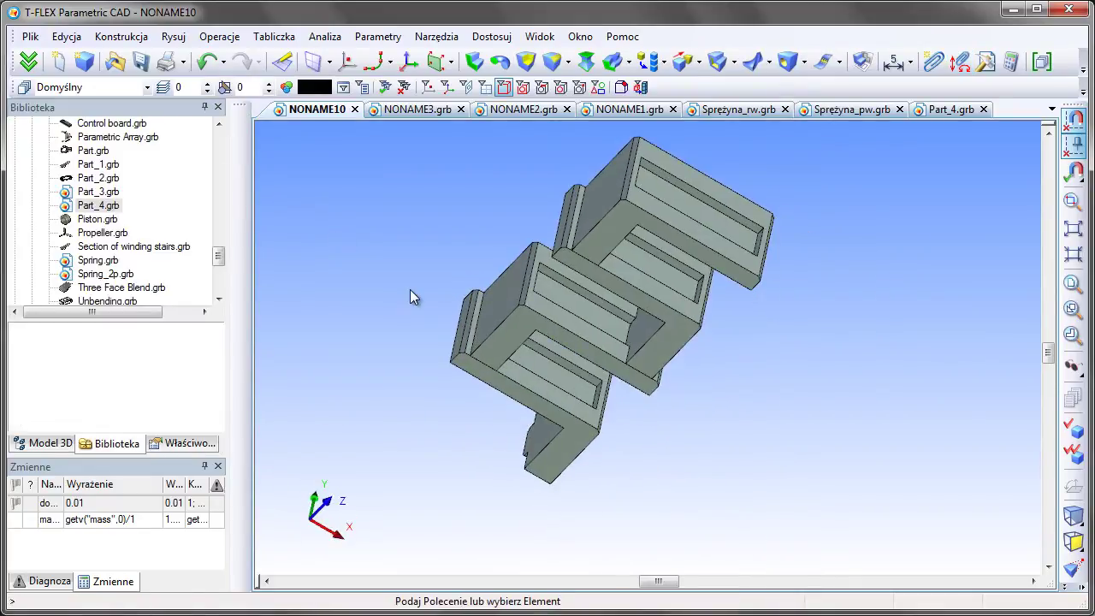
{"action": "left_click", "coordinate": [975, 552]}
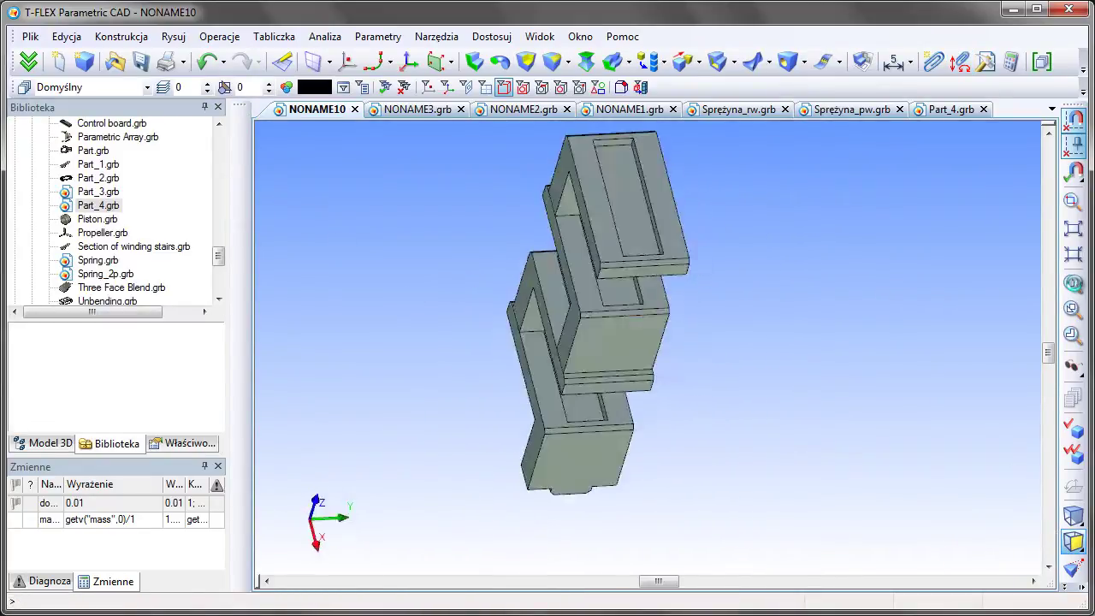
{"action": "left_click", "coordinate": [1073, 284]}
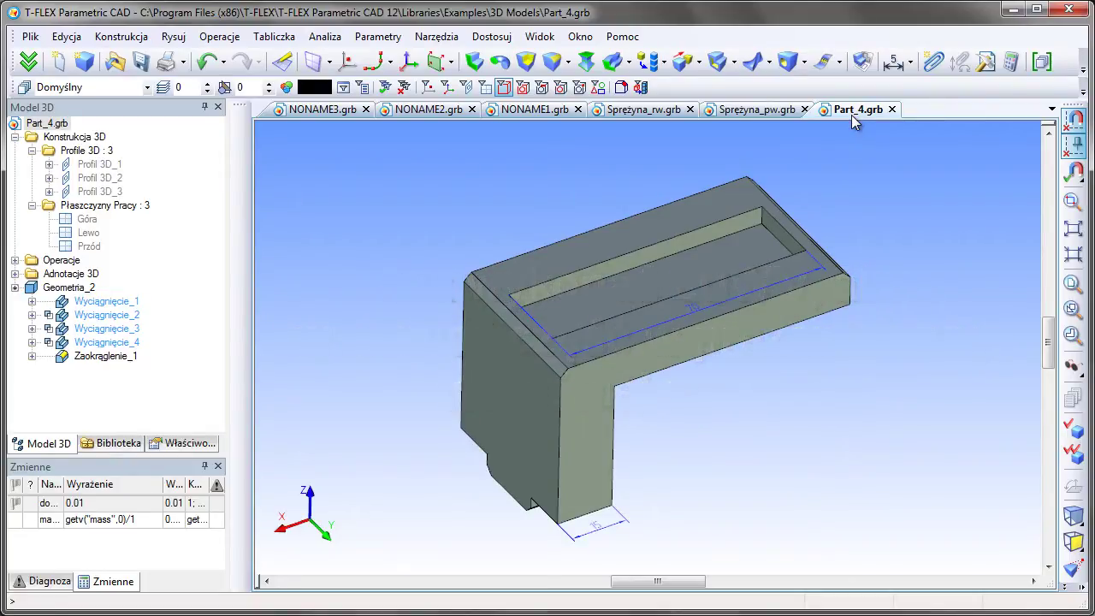
Step: Create a LUW coordinate system at Part_4's bottom-edge midpoint, limiting X travel from 0 to -55
{"action": "left_click", "coordinate": [407, 64]}
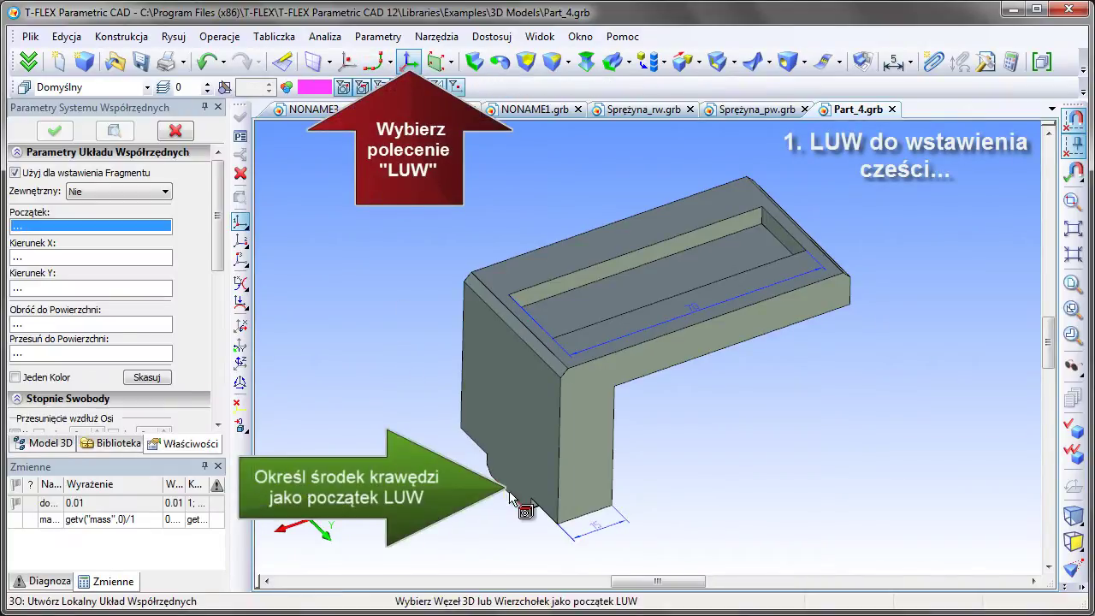
{"action": "left_click", "coordinate": [510, 493]}
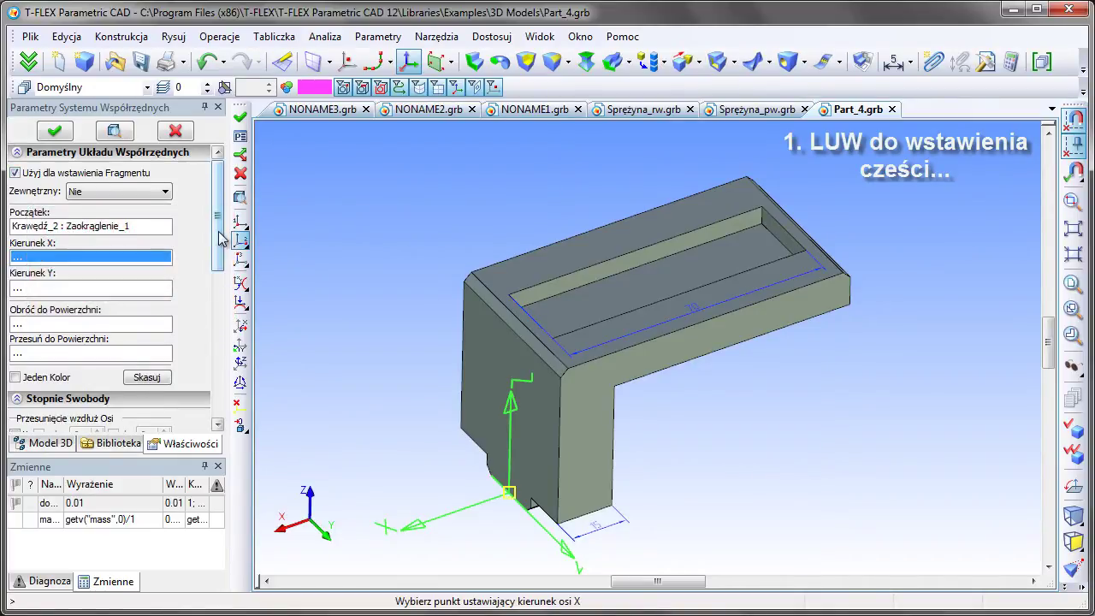
{"action": "scroll", "coordinate": [217, 314], "scroll_direction": "down", "scroll_amount": 3}
{"action": "scroll", "coordinate": [217, 315], "scroll_direction": "down", "scroll_amount": 2}
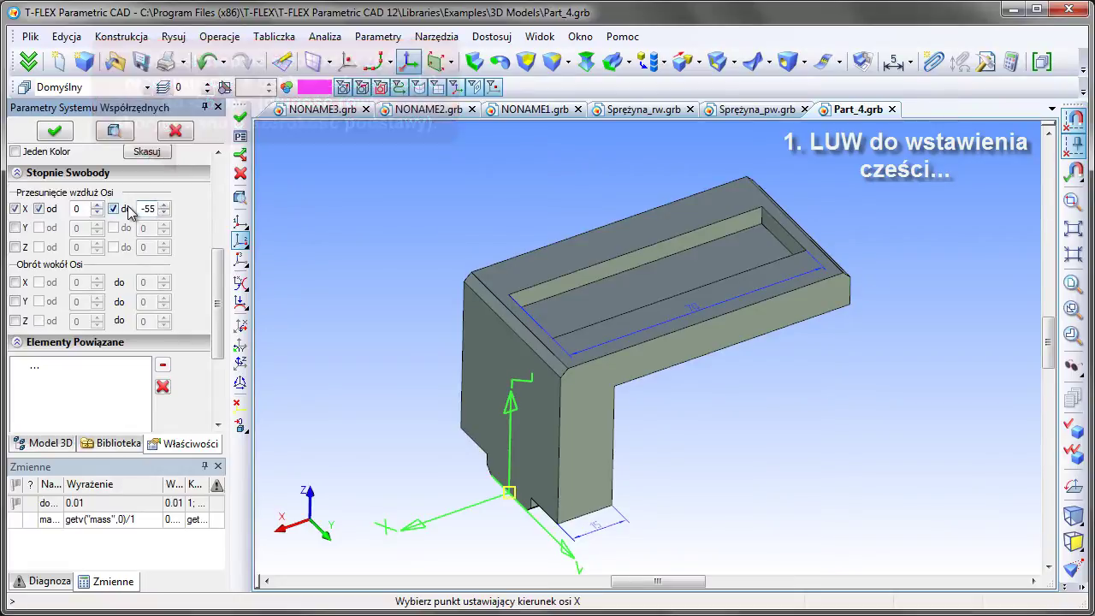
{"action": "left_click", "coordinate": [54, 132]}
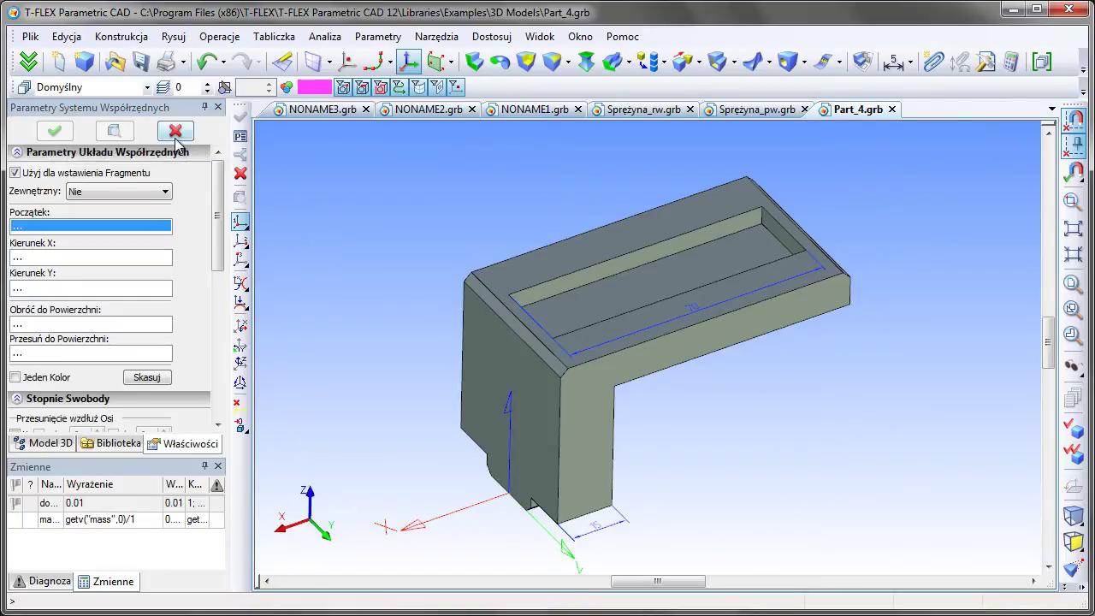
Step: Add a top-edge coordinate system with Jeden Poziom visibility, related to faces Ściana_3 and Ściana_4
{"action": "left_click", "coordinate": [781, 253]}
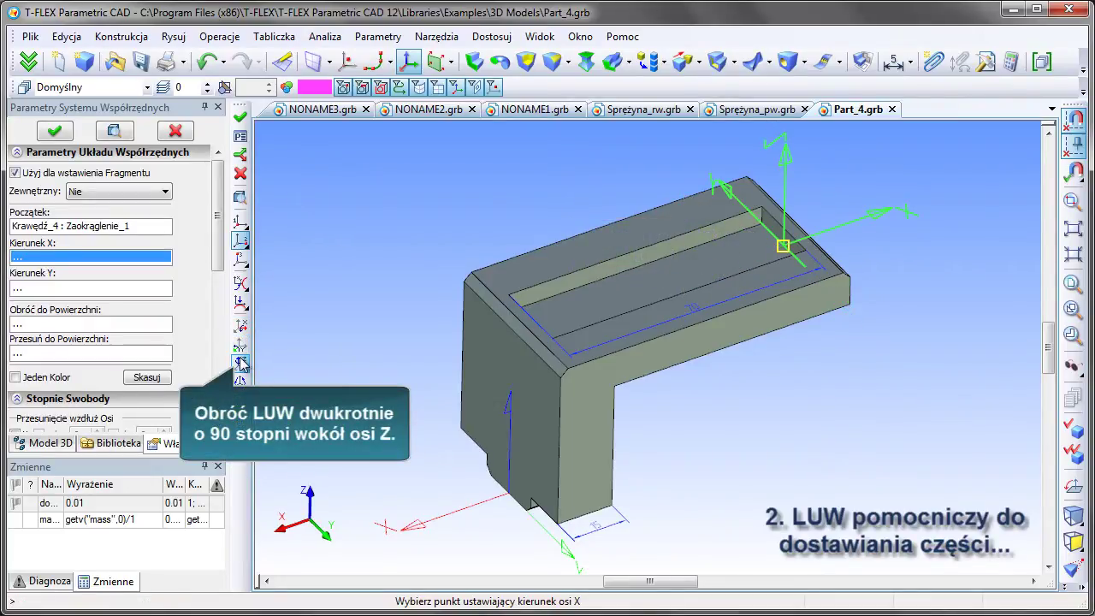
{"action": "left_click", "coordinate": [165, 191]}
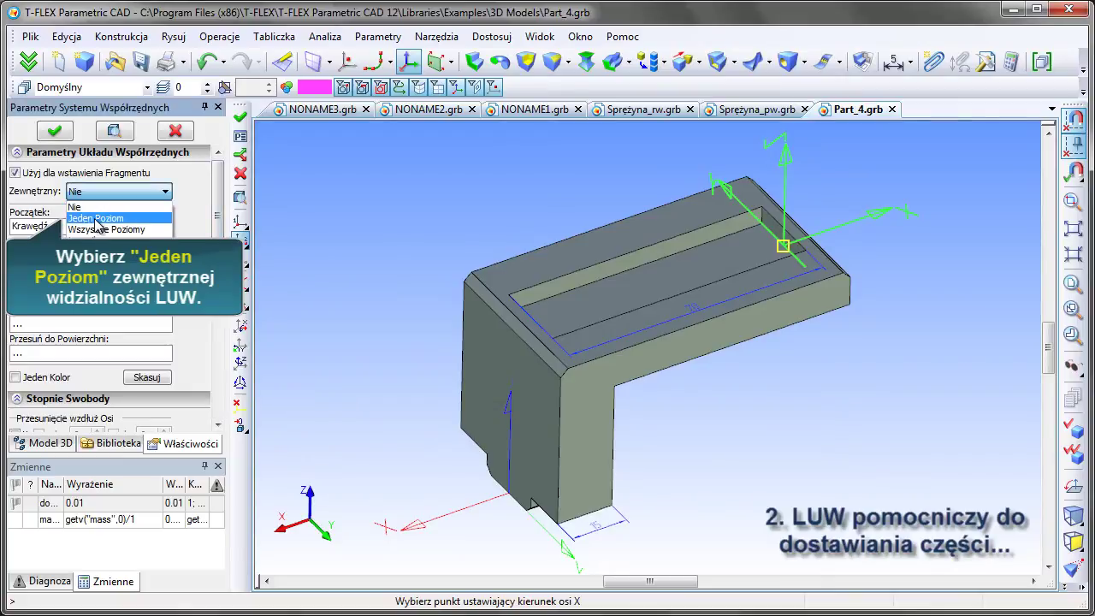
{"action": "left_click", "coordinate": [100, 219]}
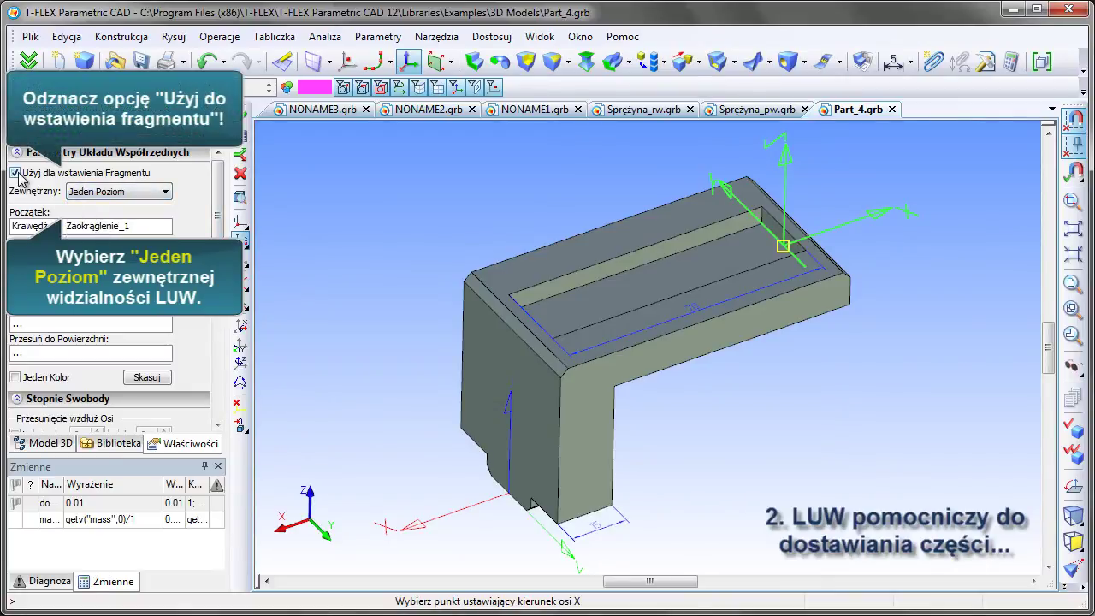
{"action": "left_click_drag", "start_coordinate": [223, 219], "coordinate": [223, 369]}
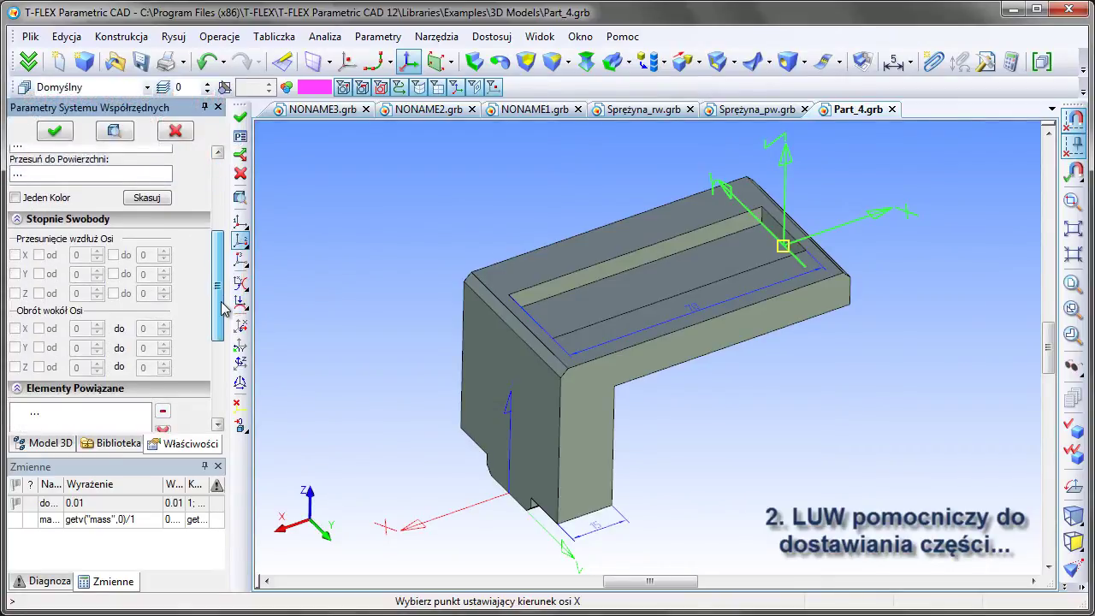
{"action": "left_click", "coordinate": [37, 233]}
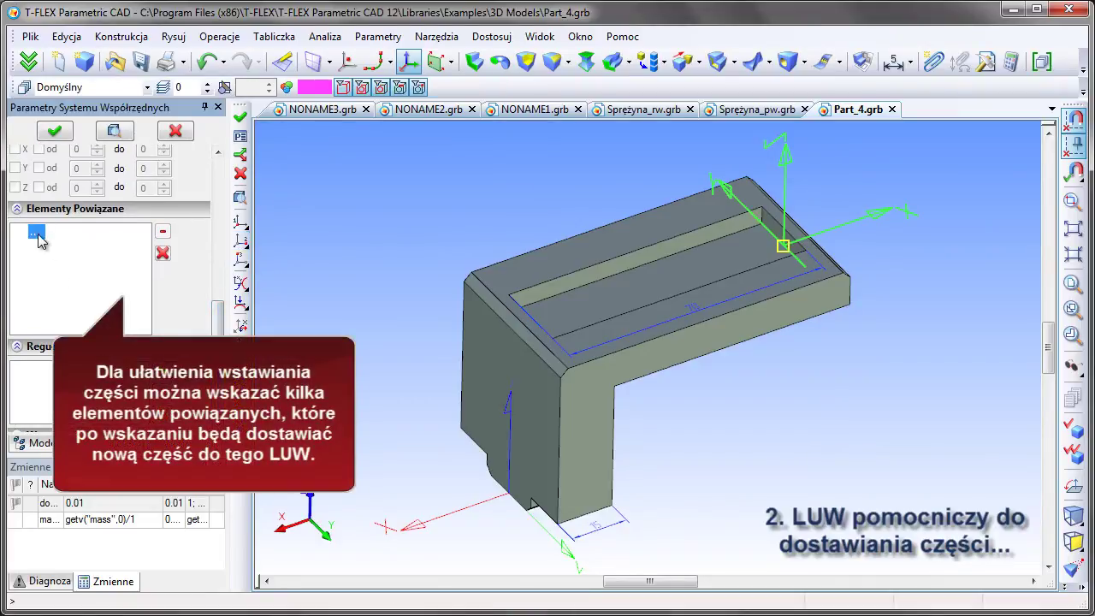
{"action": "left_click", "coordinate": [509, 266]}
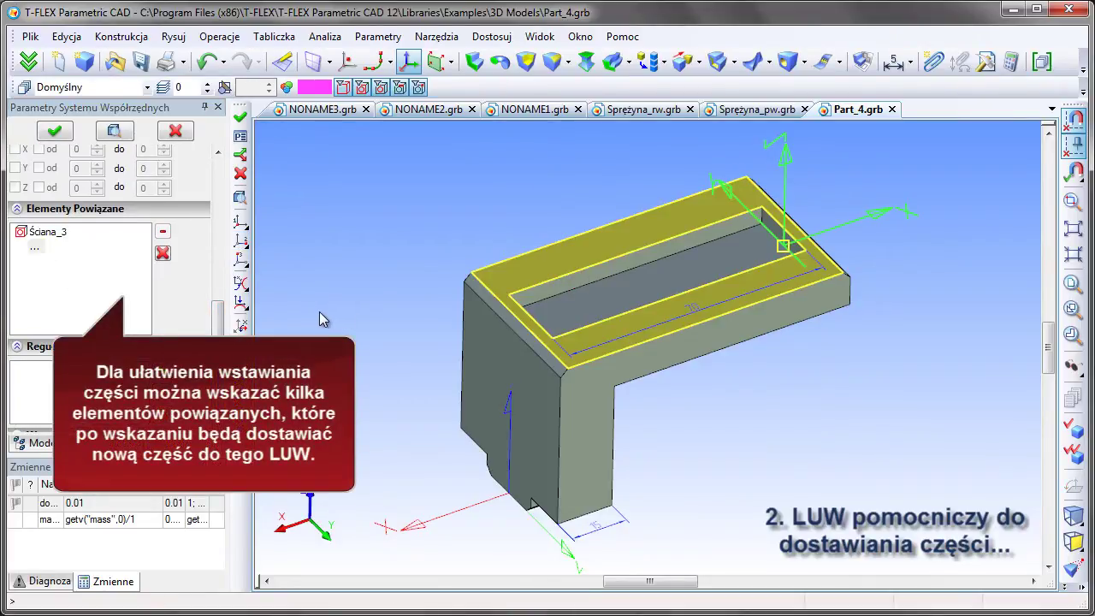
{"action": "left_click", "coordinate": [579, 313]}
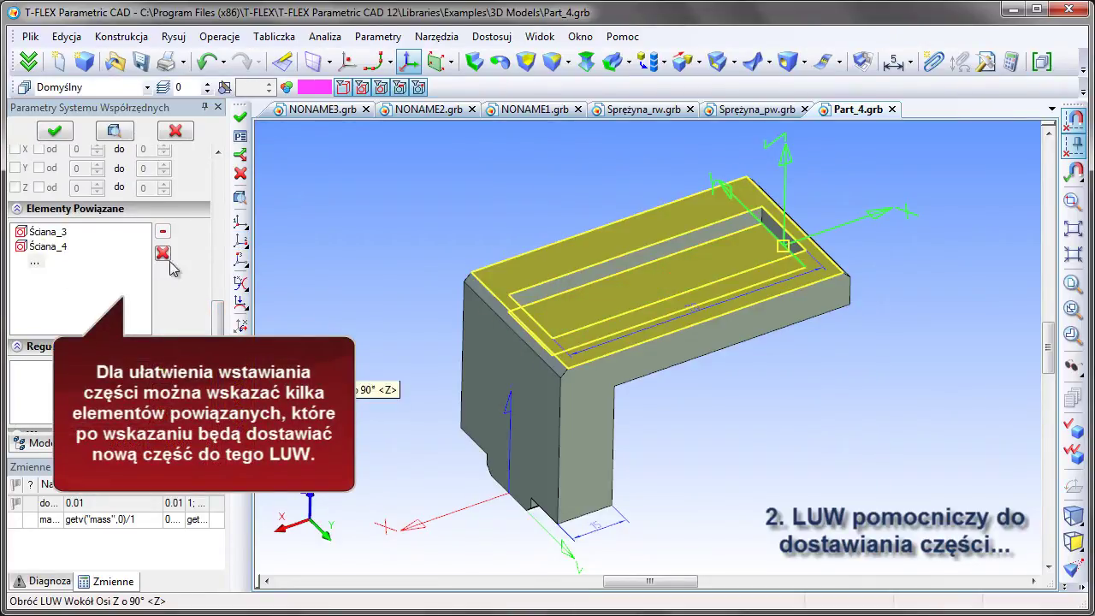
{"action": "left_click", "coordinate": [54, 130]}
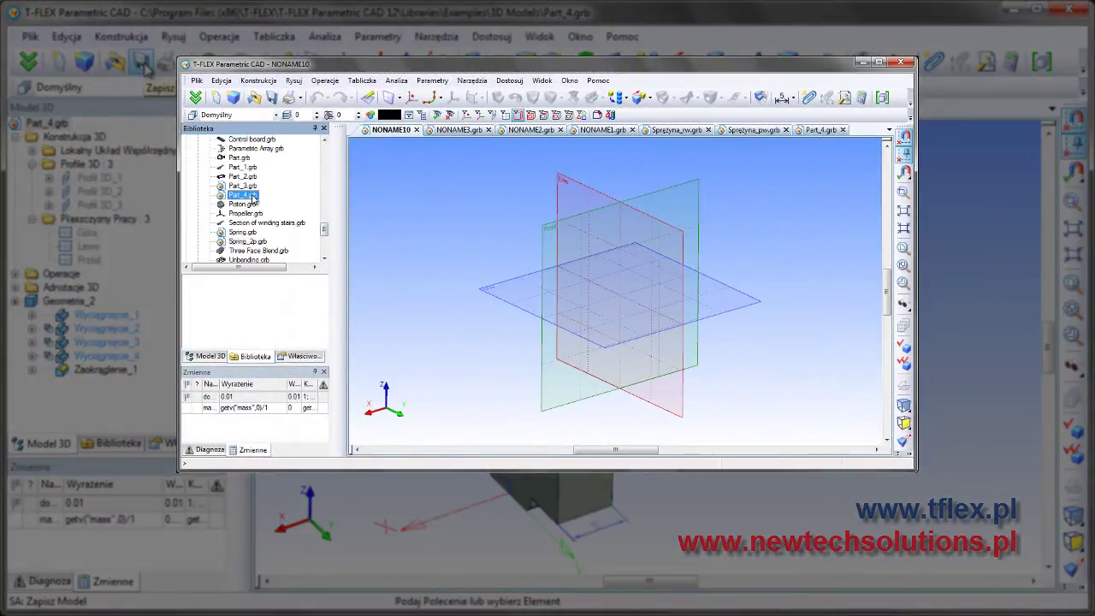
Step: Drop Part_4.grb from the Library into NONAME10 and confirm the first copy
{"action": "left_click_drag", "start_coordinate": [398, 212], "coordinate": [403, 215]}
{"action": "scroll", "coordinate": [641, 245], "scroll_direction": "up", "scroll_amount": 3}
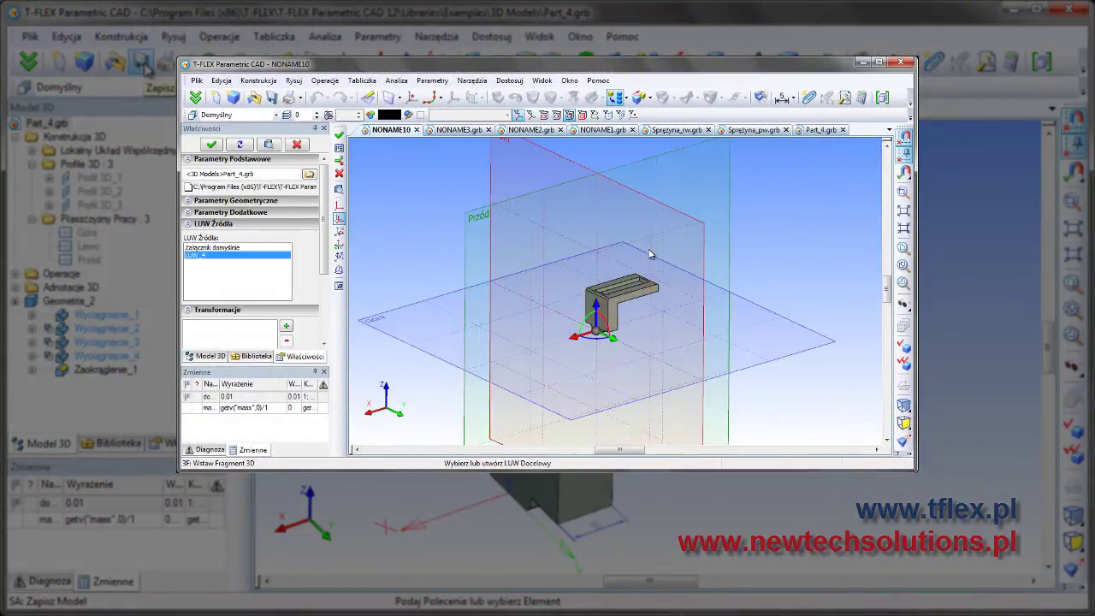
{"action": "scroll", "coordinate": [628, 256], "scroll_direction": "up", "scroll_amount": 2}
{"action": "scroll", "coordinate": [622, 262], "scroll_direction": "up", "scroll_amount": 1}
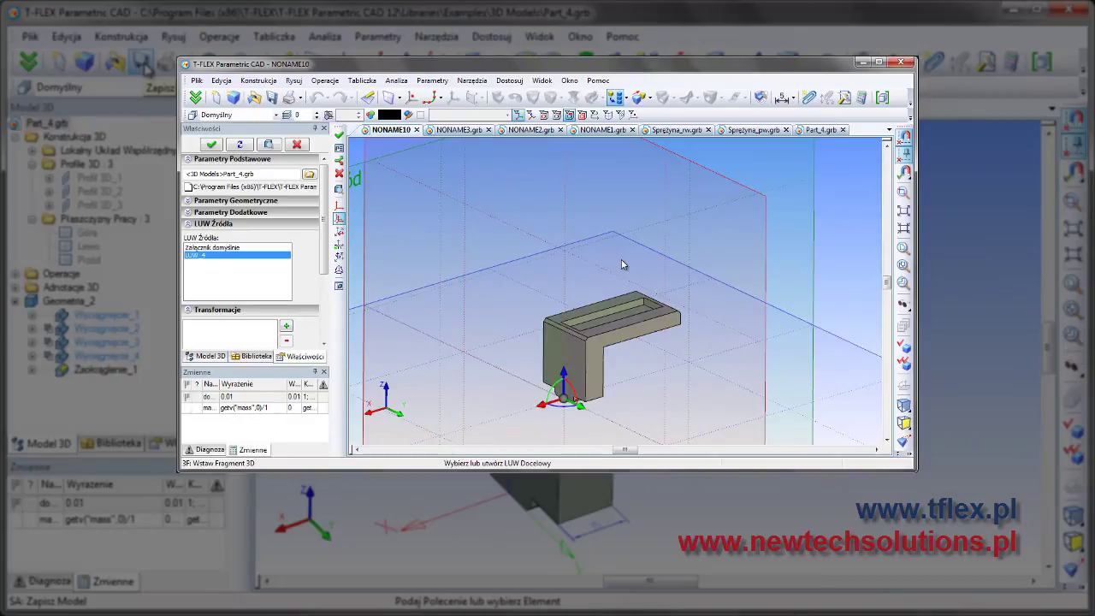
{"action": "left_click", "coordinate": [213, 146]}
Step: Attach three more Part_4 copies on successive top faces, then drag the linked links into a stepped stack
{"action": "left_click", "coordinate": [339, 234]}
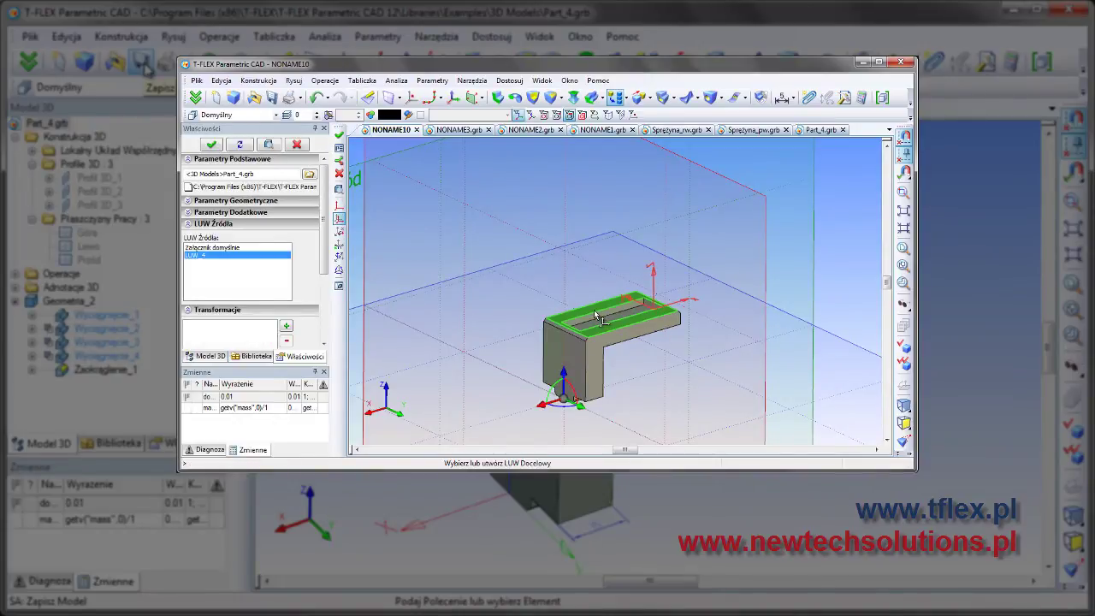
{"action": "left_click", "coordinate": [594, 310]}
{"action": "left_click", "coordinate": [216, 146]}
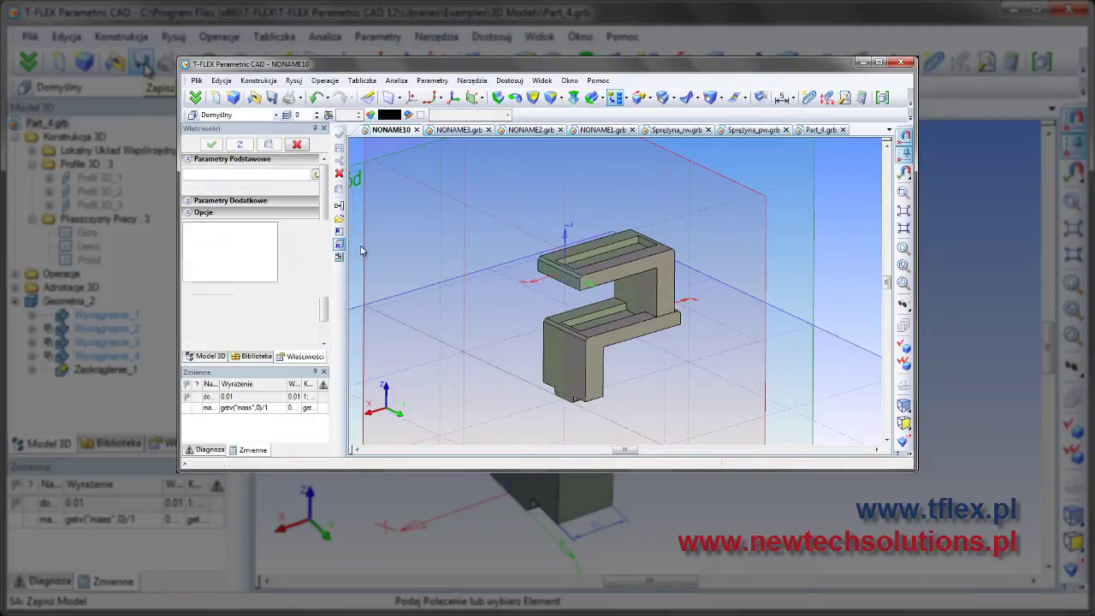
{"action": "left_click", "coordinate": [599, 268]}
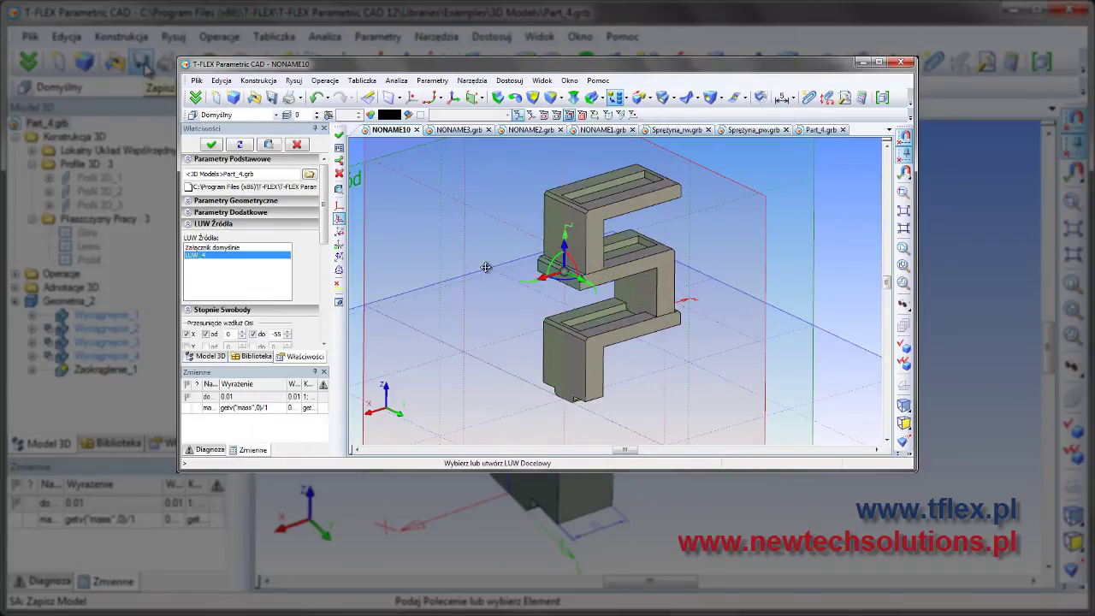
{"action": "left_click", "coordinate": [216, 146]}
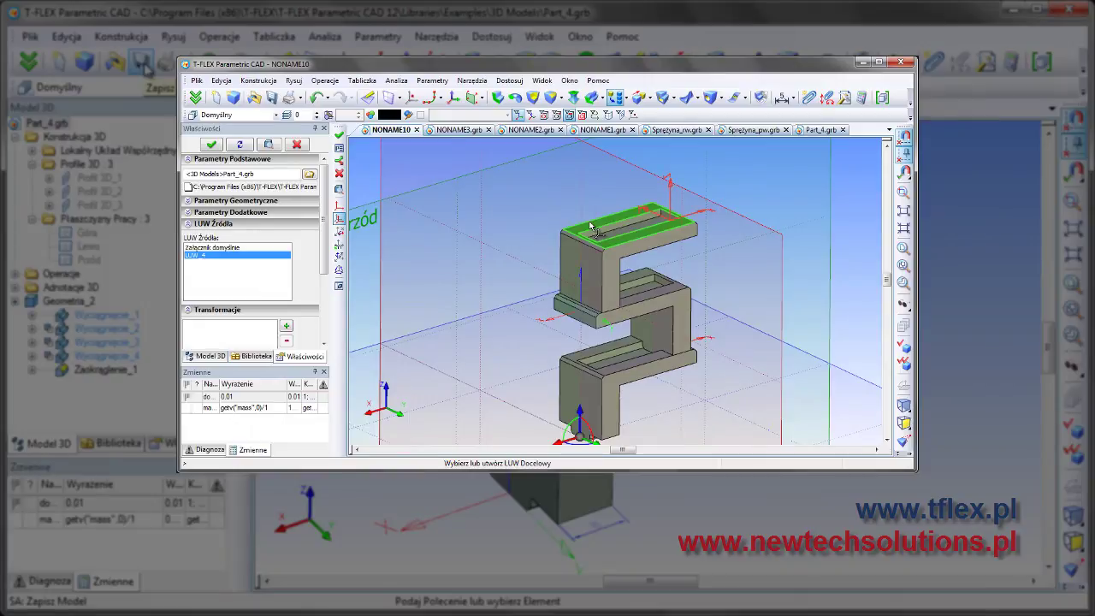
{"action": "left_click", "coordinate": [590, 226]}
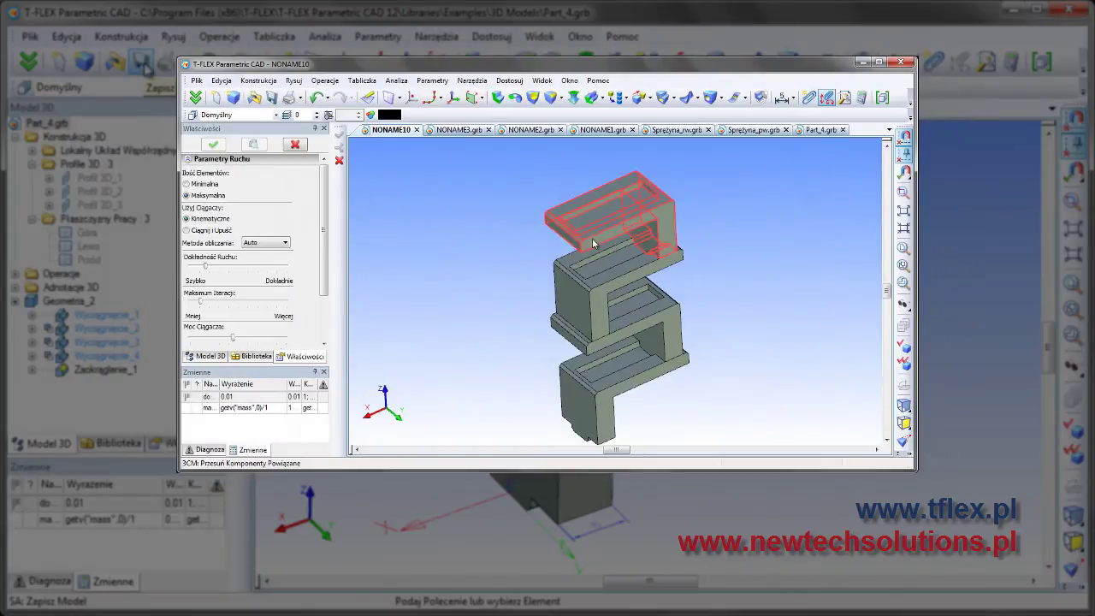
{"action": "mouse_move", "coordinate": [592, 237]}
{"action": "left_mouse_down"}
{"action": "mouse_move", "coordinate": [620, 269]}
{"action": "mouse_move", "coordinate": [846, 194]}
{"action": "left_mouse_up"}
{"action": "mouse_move", "coordinate": [428, 362]}
{"action": "left_mouse_down"}
{"action": "mouse_move", "coordinate": [500, 303]}
{"action": "mouse_move", "coordinate": [836, 147]}
{"action": "left_mouse_up"}
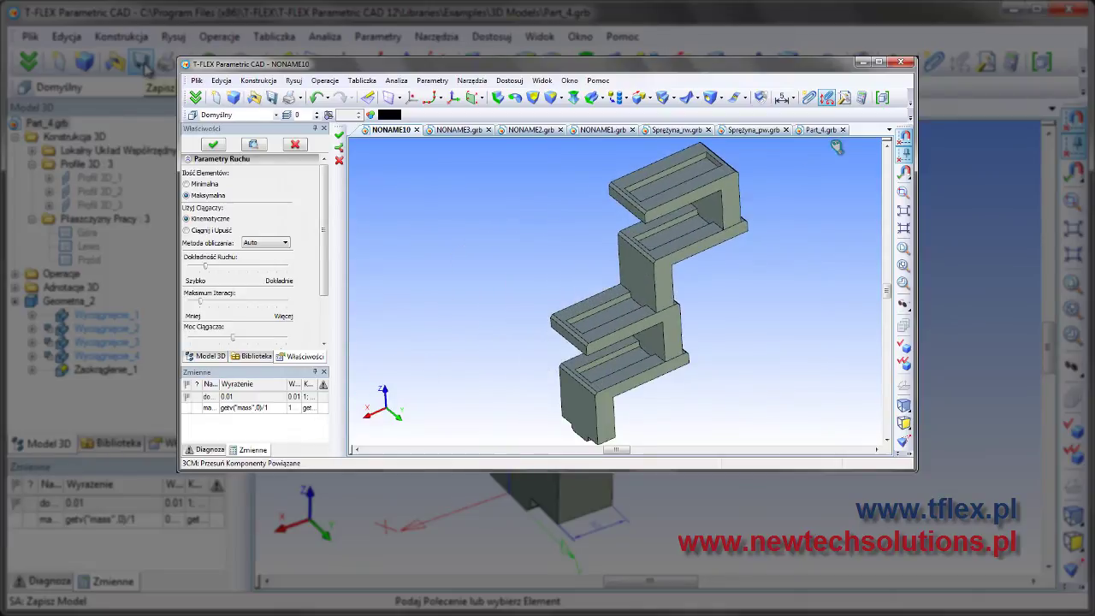